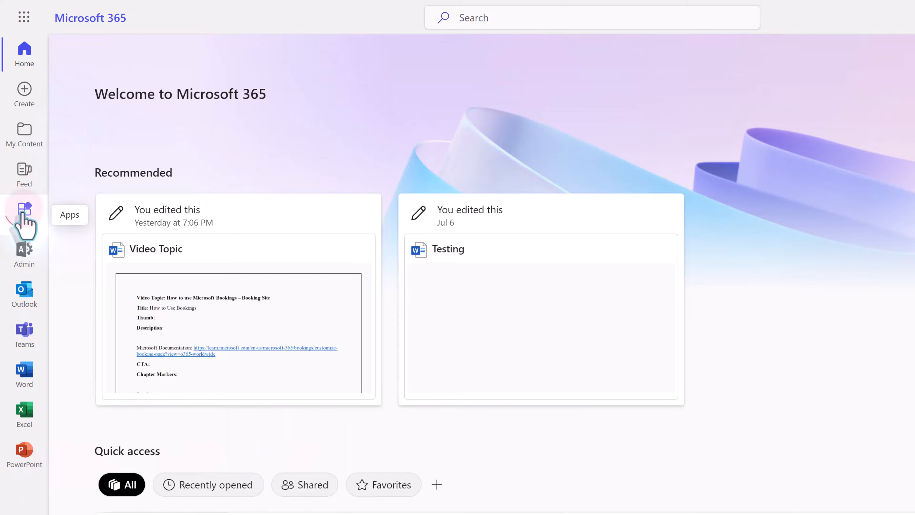
# - Open Bookings from the full list of Microsoft 365 apps
pyautogui.click(24, 217)
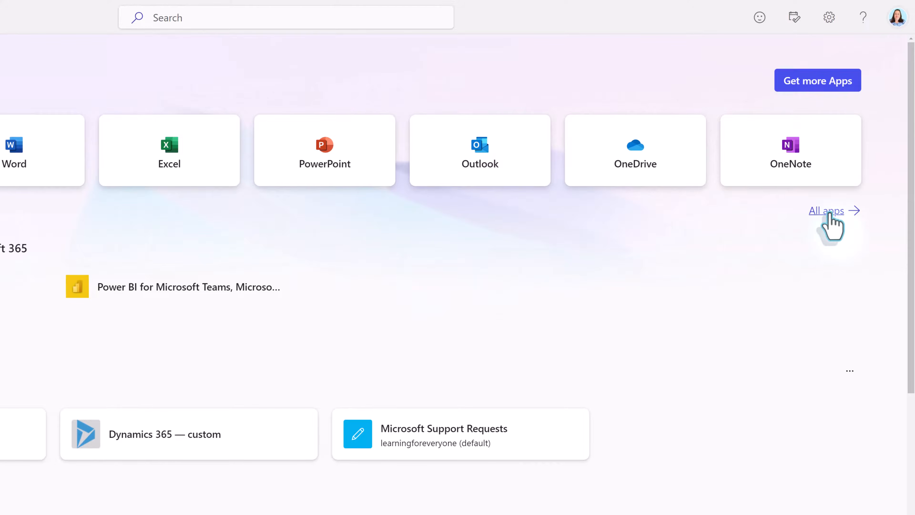
pyautogui.click(827, 211)
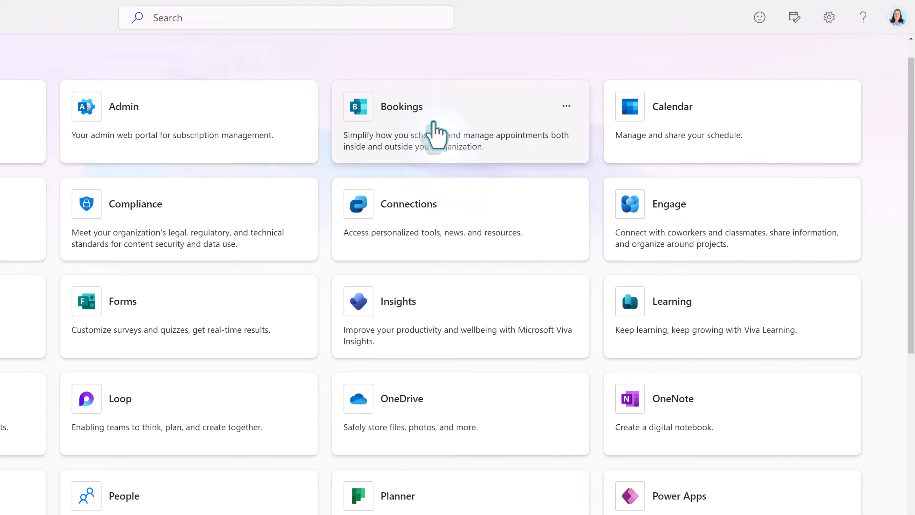
pyautogui.click(435, 124)
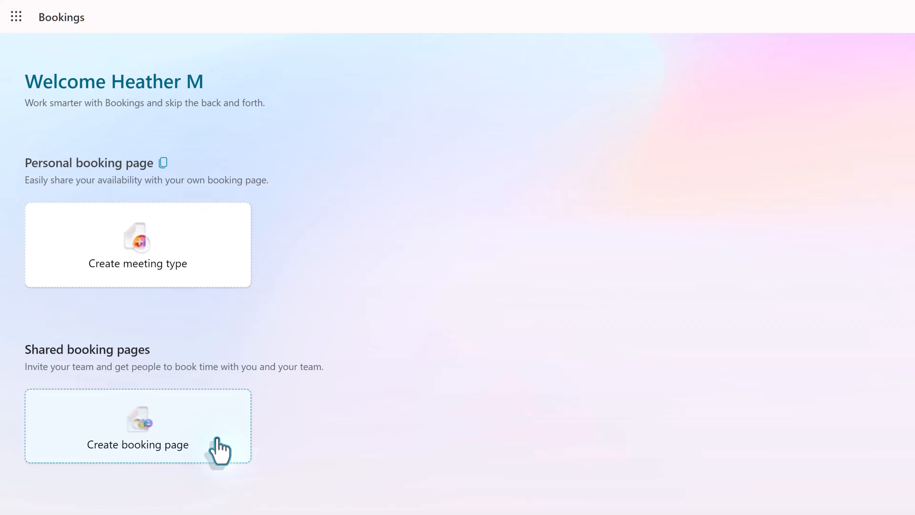
# - Start a new shared booking page named Microsoft 365 Coaching, leave its business type unset and continue to inviting staff
pyautogui.click(216, 438)
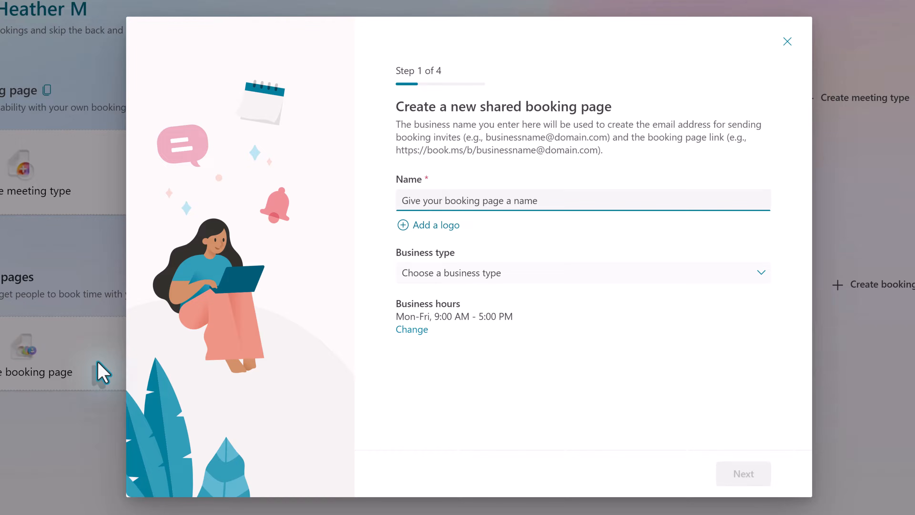
pyautogui.click(443, 204)
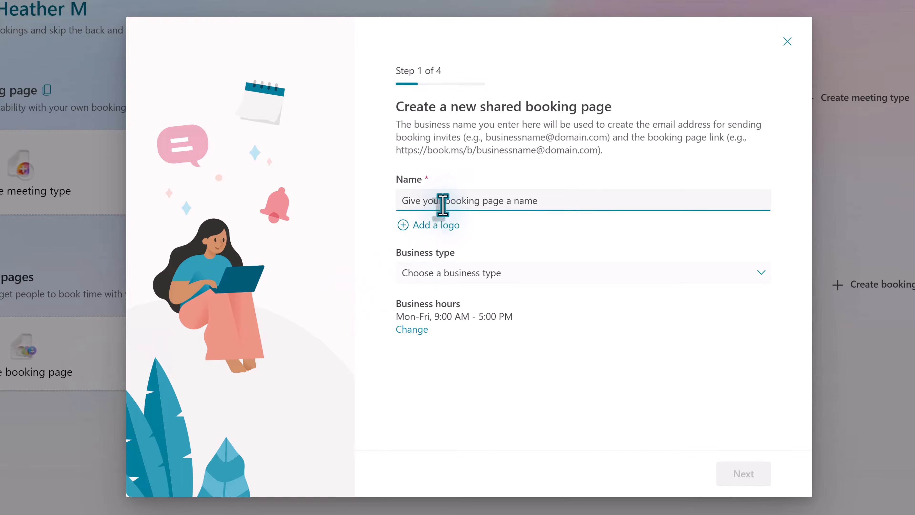
pyautogui.write('Mic')
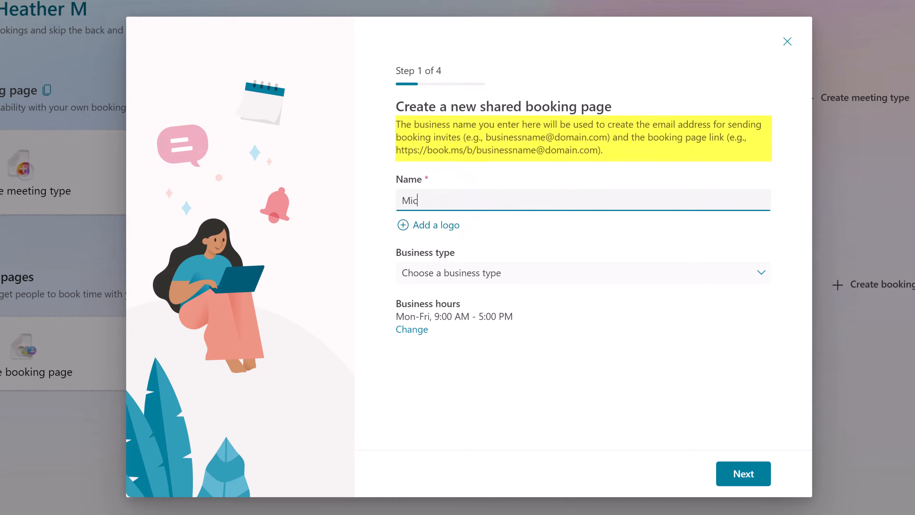
pyautogui.write('rosoft ')
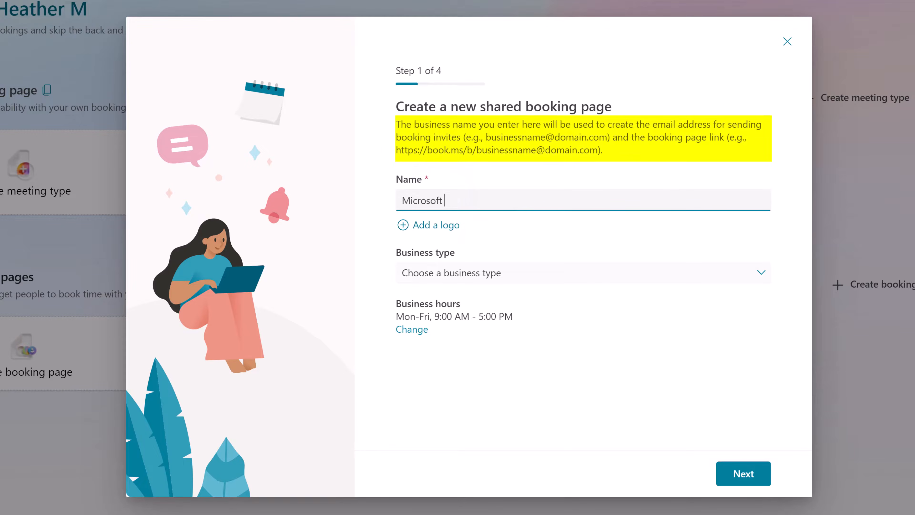
pyautogui.write('365 Coaching')
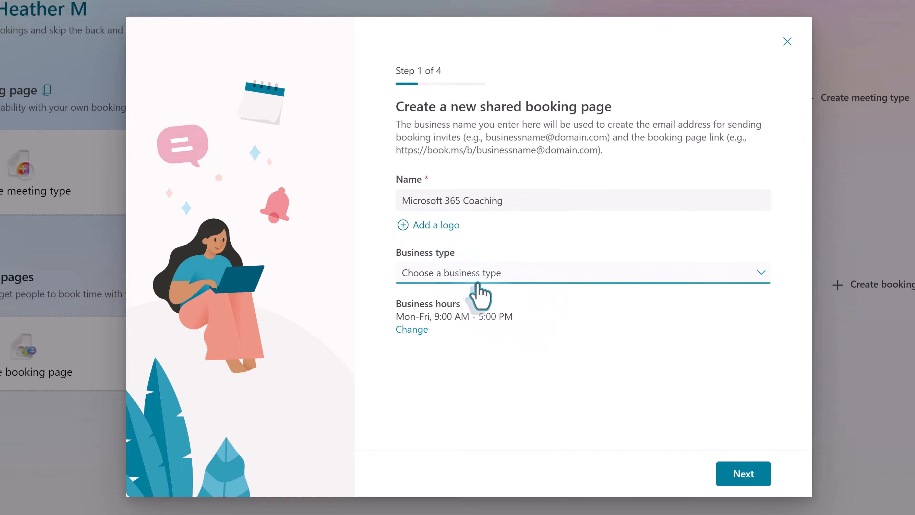
pyautogui.click(761, 274)
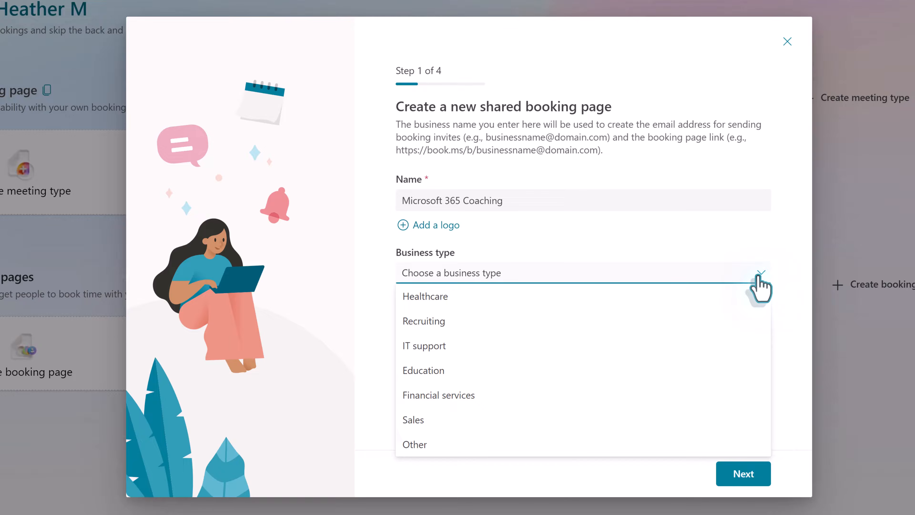
pyautogui.click(759, 277)
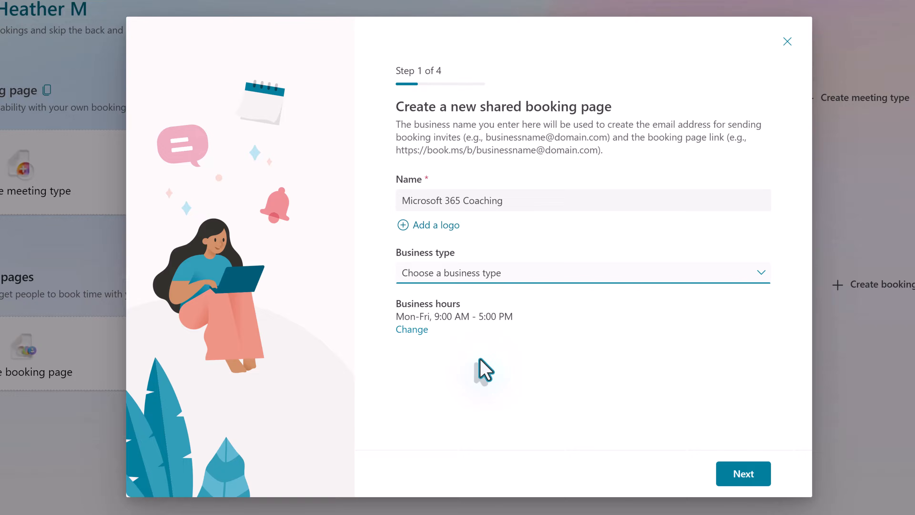
pyautogui.click(742, 476)
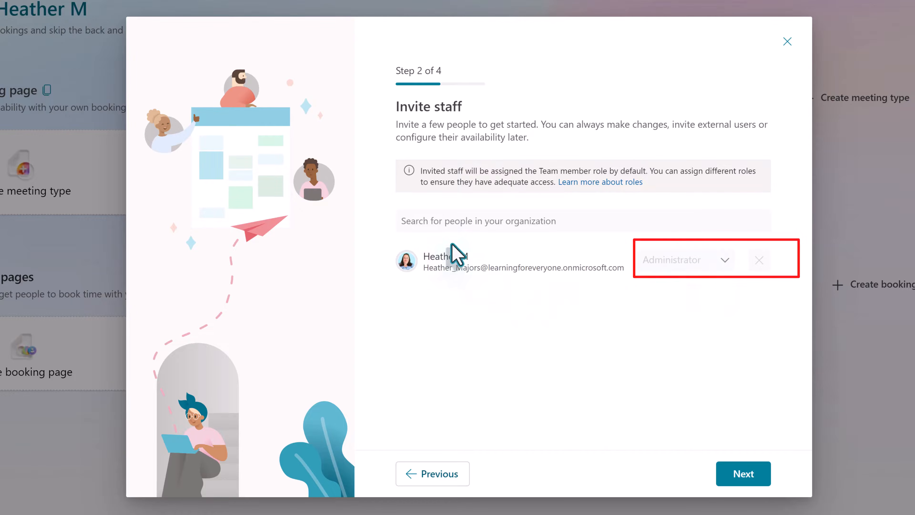
# - Invite the first two suggested colleagues as staff with the Team member role and continue to the service setup
pyautogui.click(433, 222)
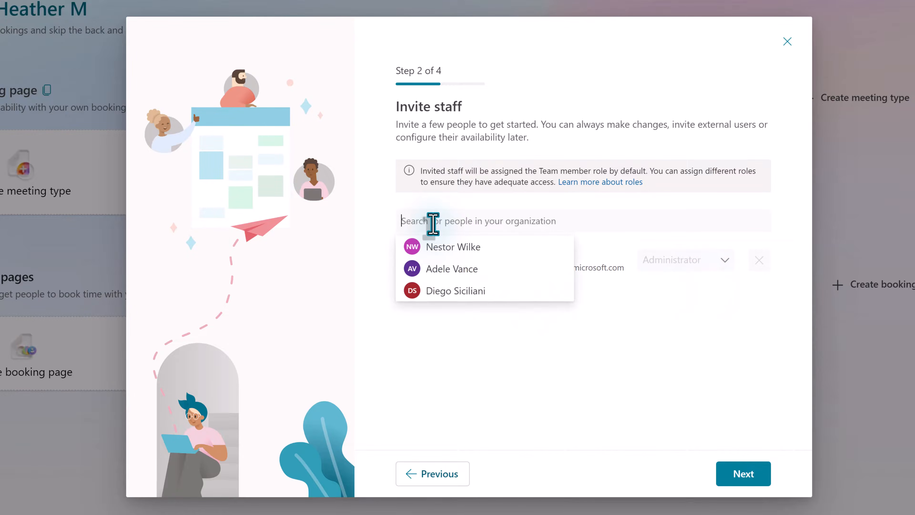
pyautogui.click(428, 249)
pyautogui.click(453, 219)
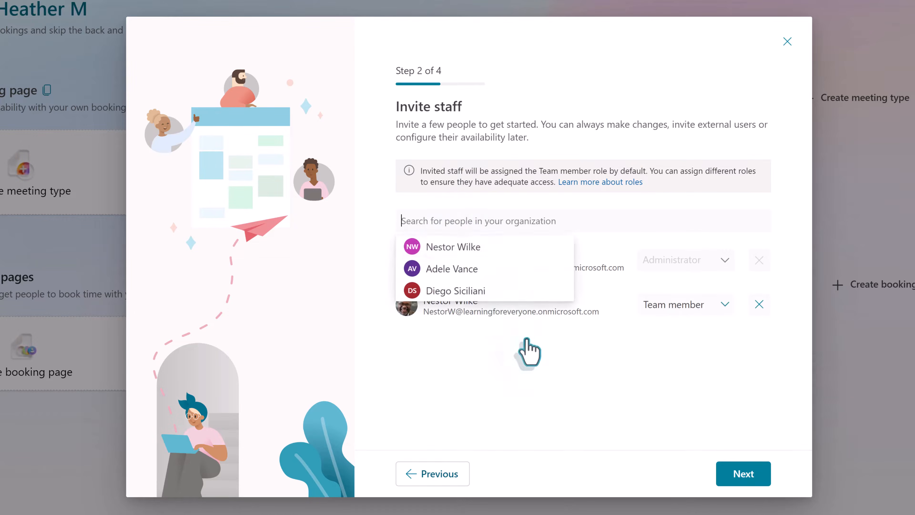
pyautogui.click(522, 270)
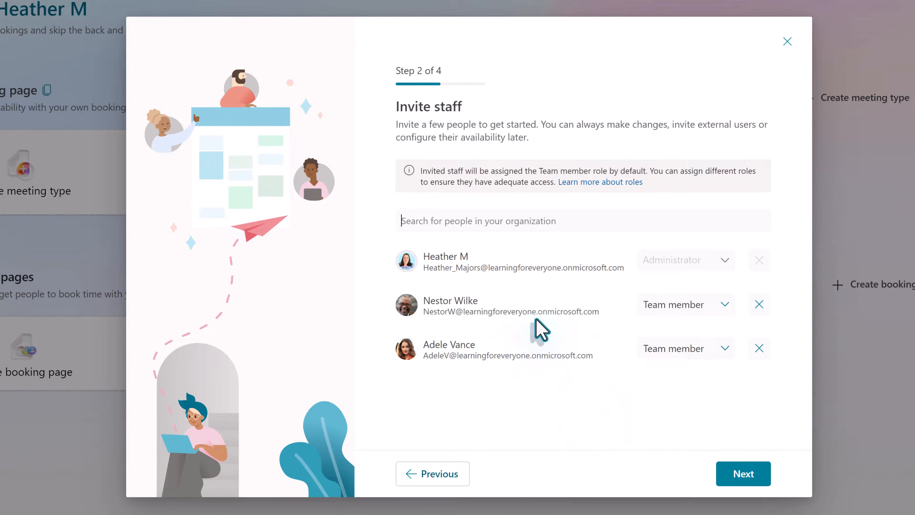
pyautogui.click(725, 309)
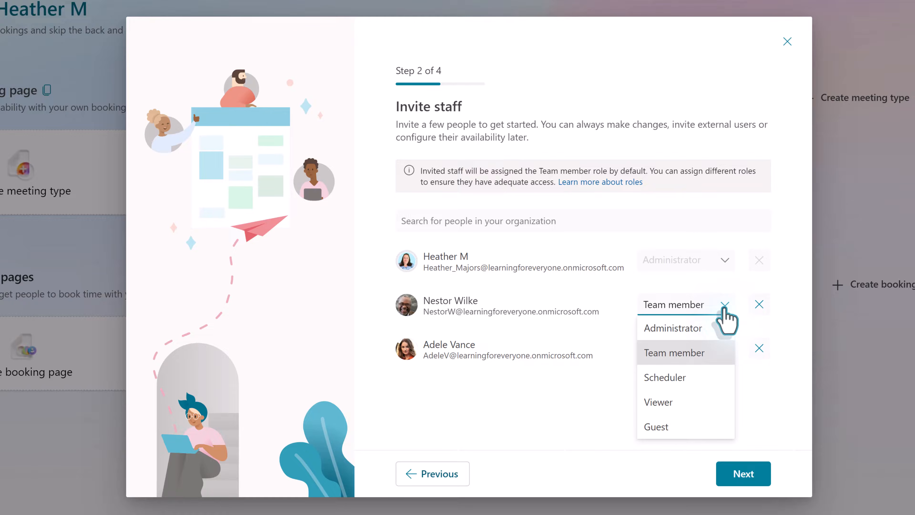
pyautogui.click(556, 420)
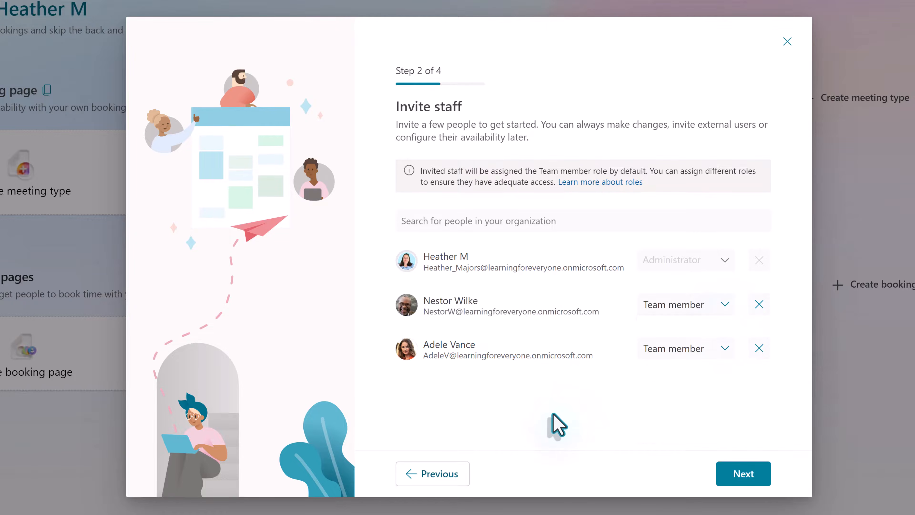
pyautogui.click(743, 473)
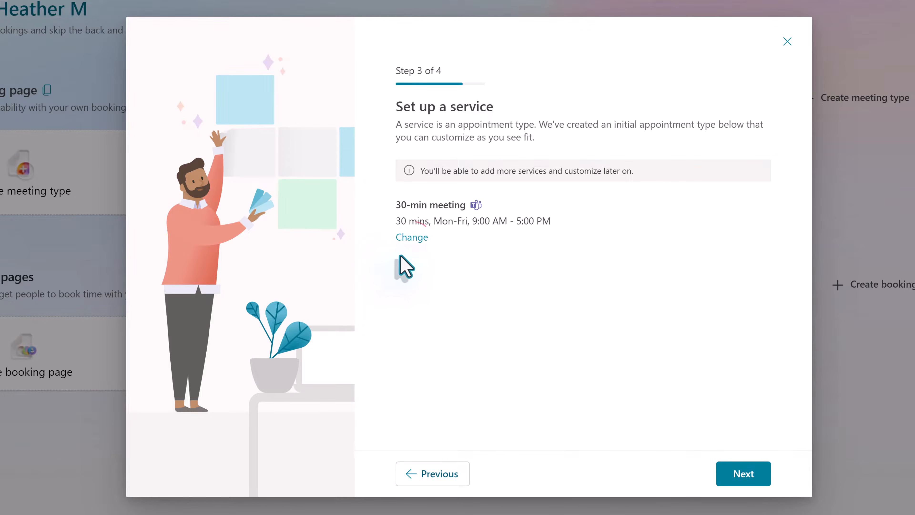
# - Keep the 30-min meeting service as is and create the booking page with booking limited to People in my organization
pyautogui.click(416, 238)
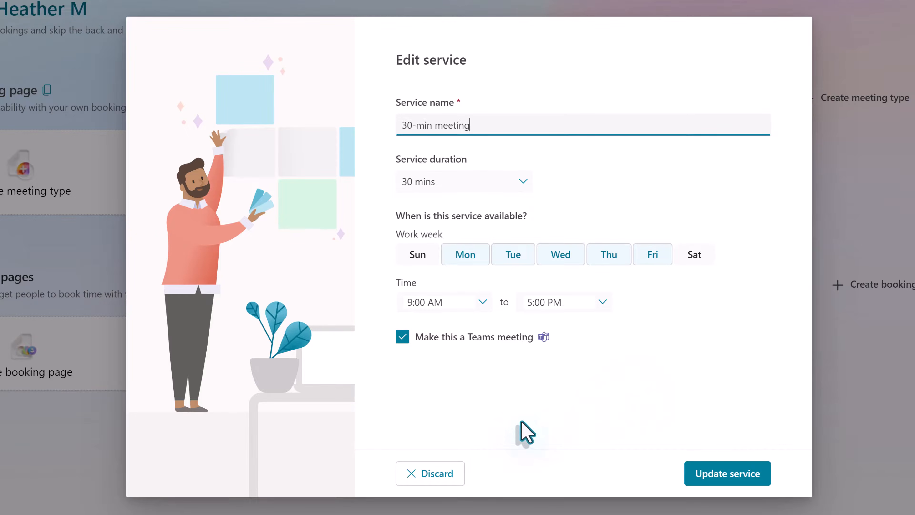
pyautogui.click(423, 476)
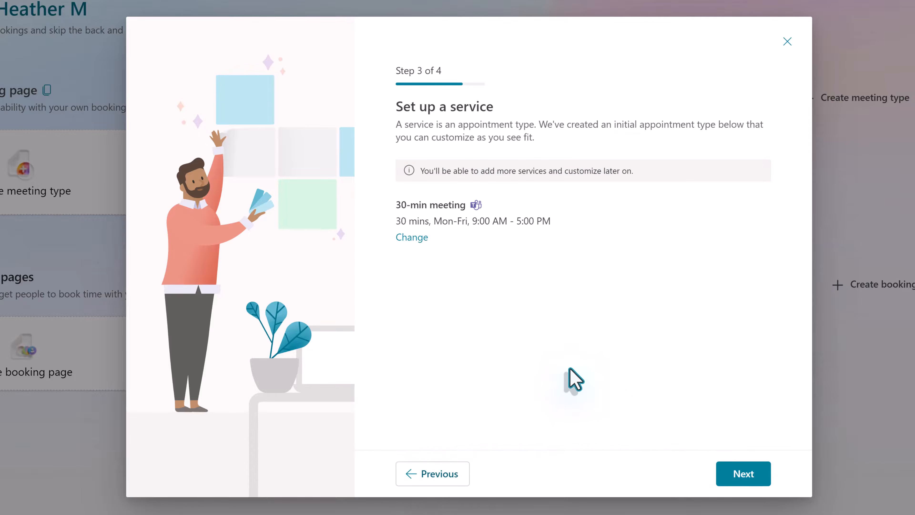
pyautogui.click(744, 474)
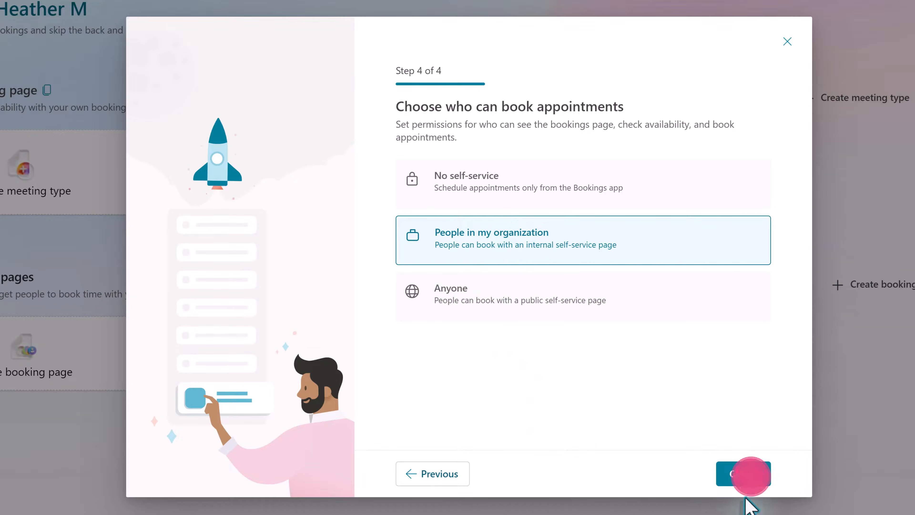
pyautogui.click(744, 483)
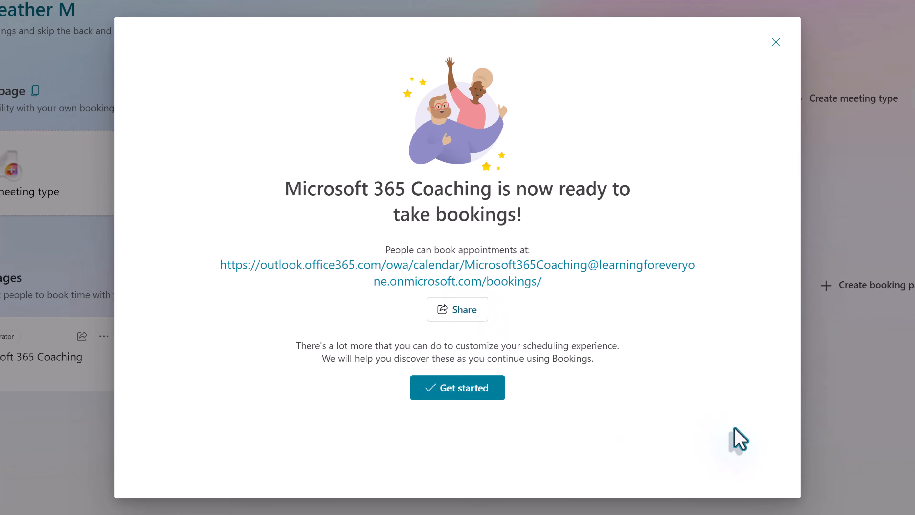
# - Dismiss the completion dialog and show the Microsoft 365 Coaching calendar in the Day by staff view
pyautogui.click(775, 42)
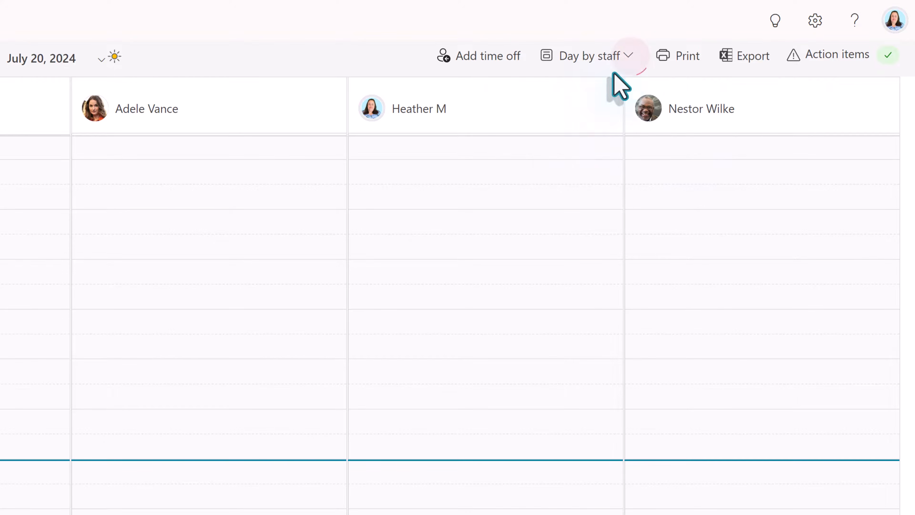
pyautogui.click(627, 57)
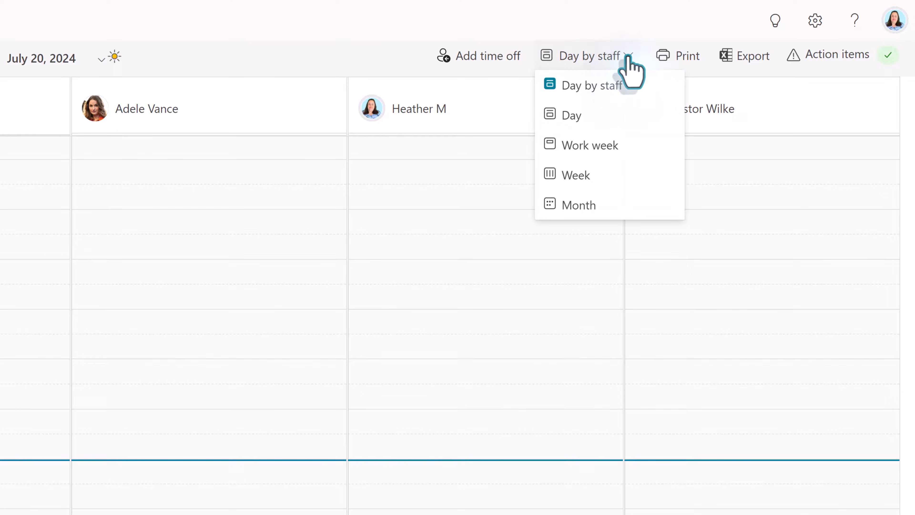
pyautogui.click(618, 90)
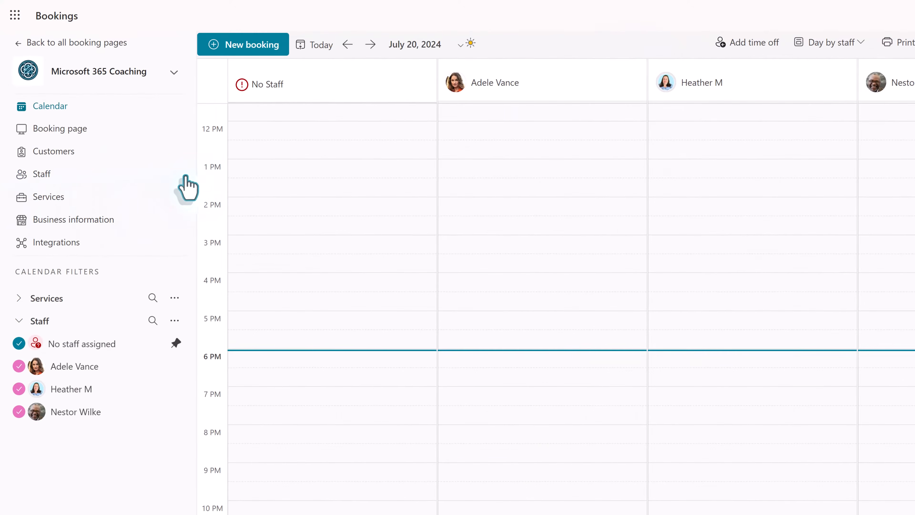
# - Open the booking page settings and keep the page available to people in your organization
pyautogui.click(76, 132)
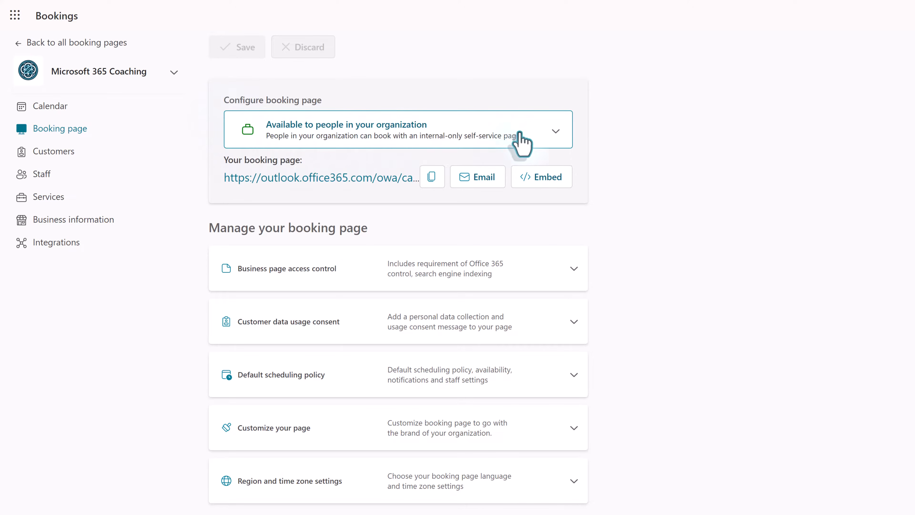
pyautogui.click(555, 131)
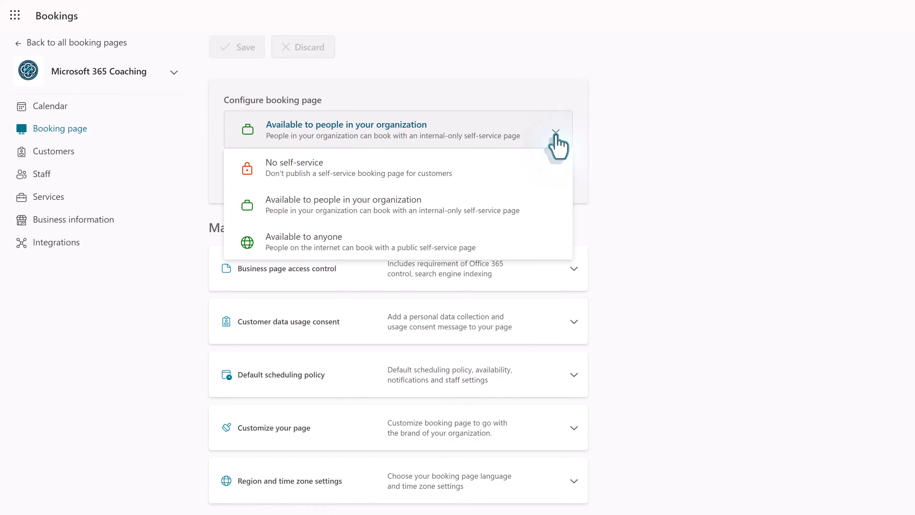
pyautogui.click(324, 205)
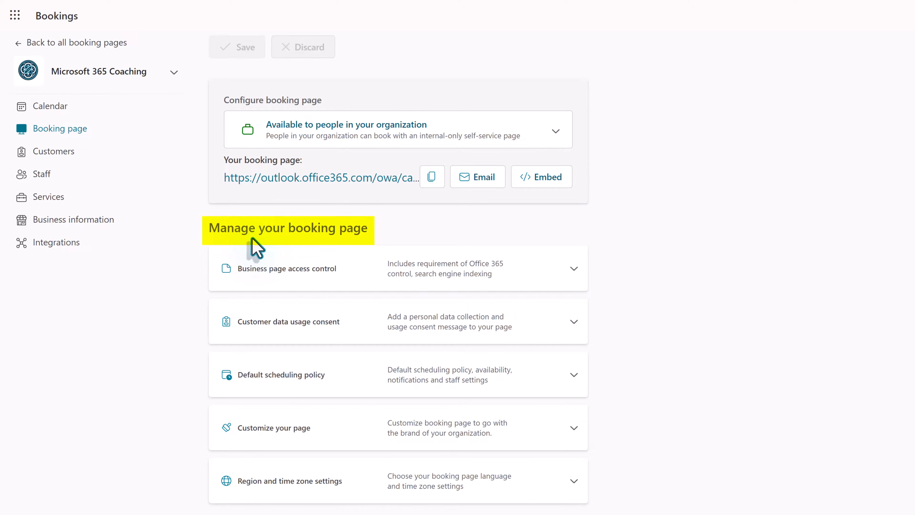
# - Disable direct search engine indexing in the business page access control, and check the customer data usage consent options
pyautogui.click(574, 268)
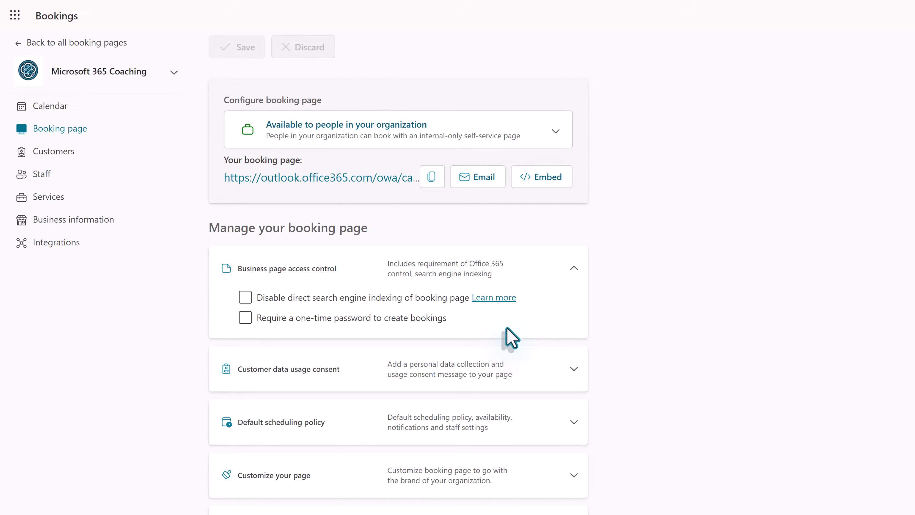
pyautogui.click(247, 297)
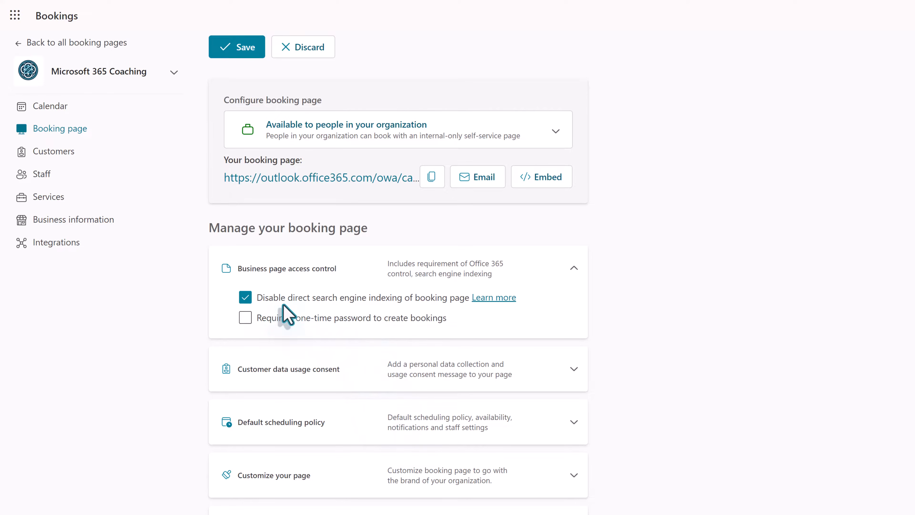
pyautogui.click(573, 271)
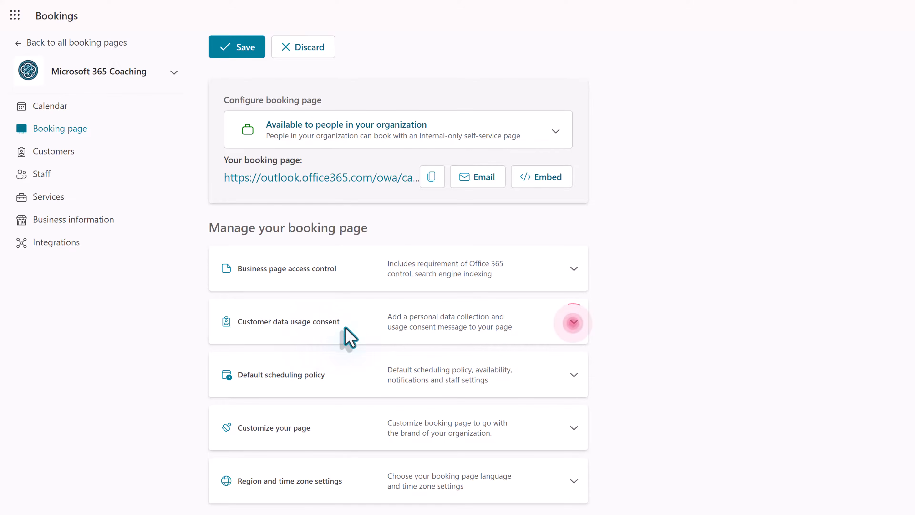
pyautogui.click(574, 321)
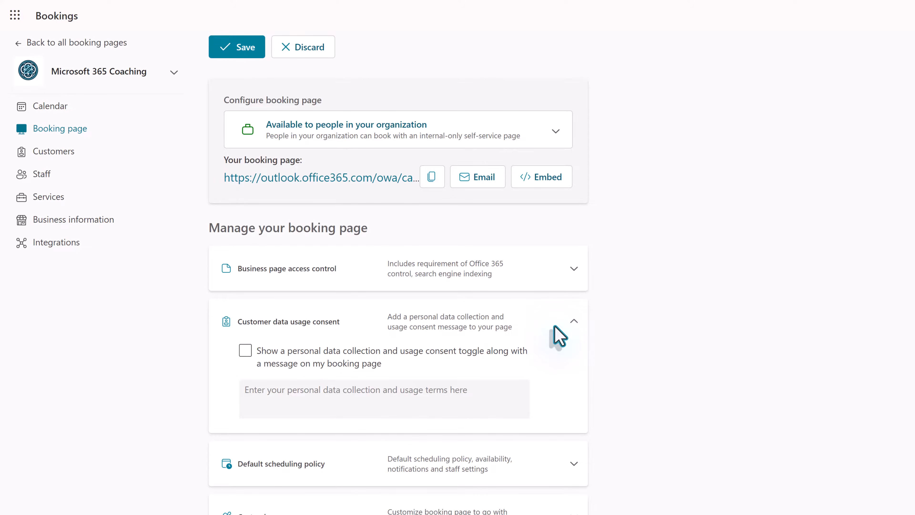
pyautogui.click(573, 322)
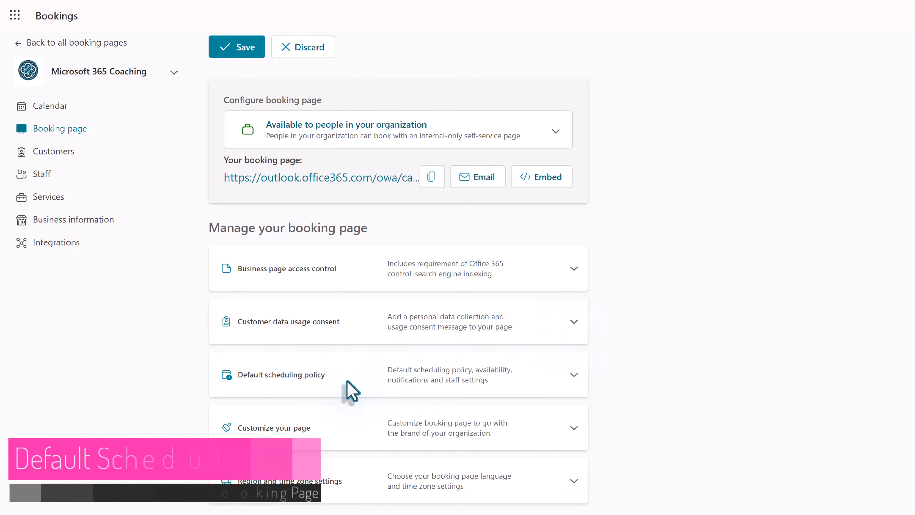
# - Expand the booking page's default scheduling policy to show its time increment, lead time and notification settings
pyautogui.click(574, 375)
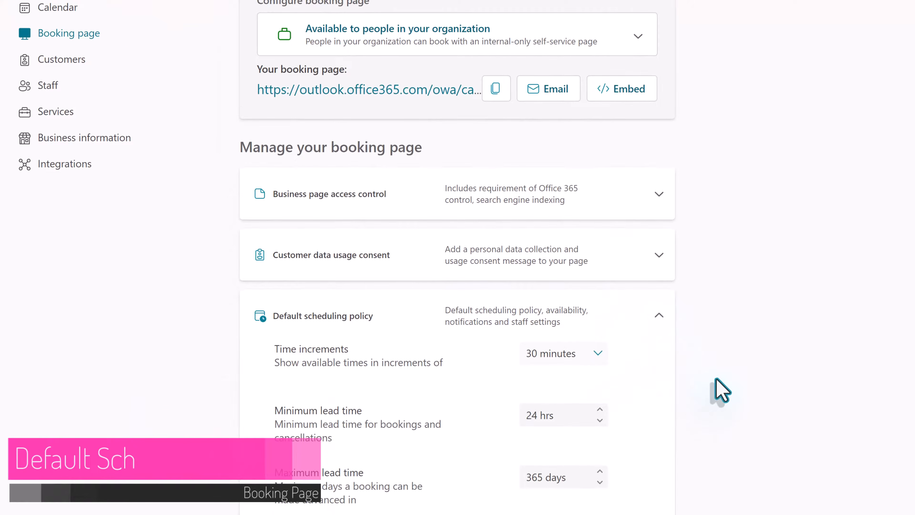
pyautogui.scroll(-5, 720, 391)
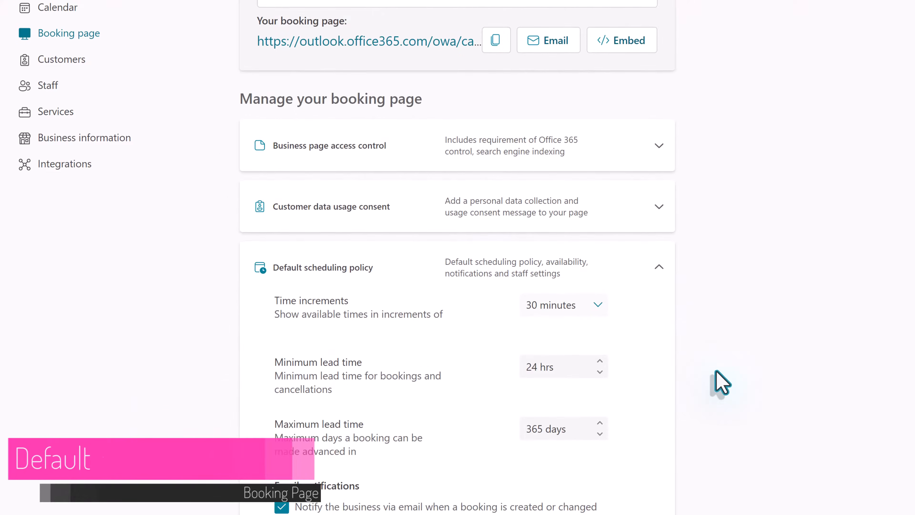
pyautogui.scroll(-1, 722, 377)
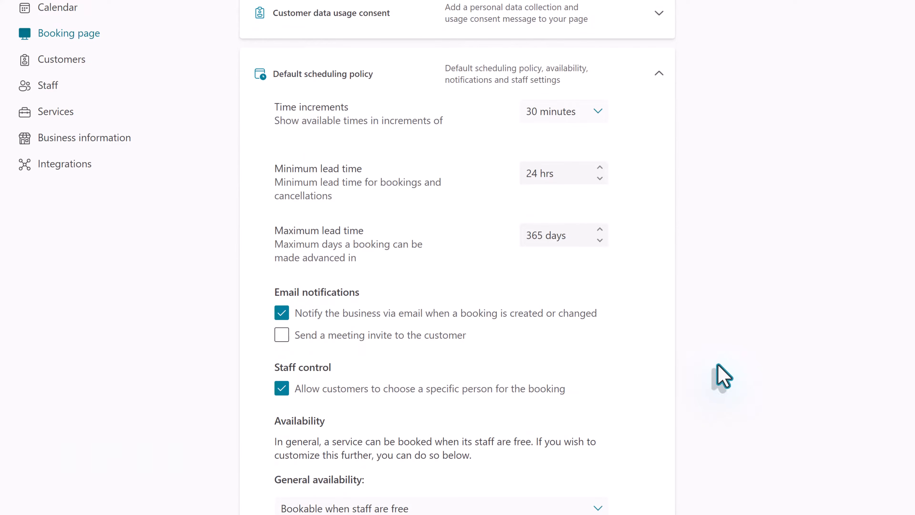
pyautogui.scroll(-1, 726, 366)
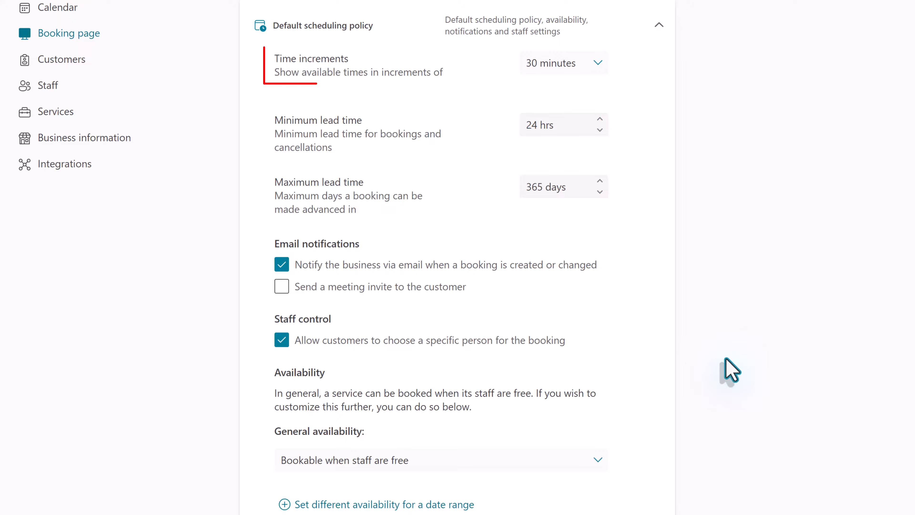
# - Try the custom option for the time increments and set them back to 30 minutes
pyautogui.click(599, 68)
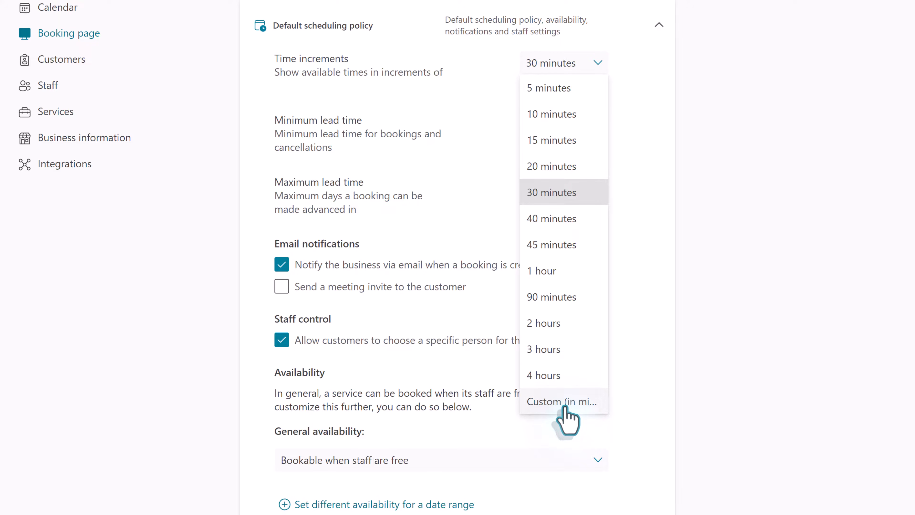
pyautogui.click(563, 403)
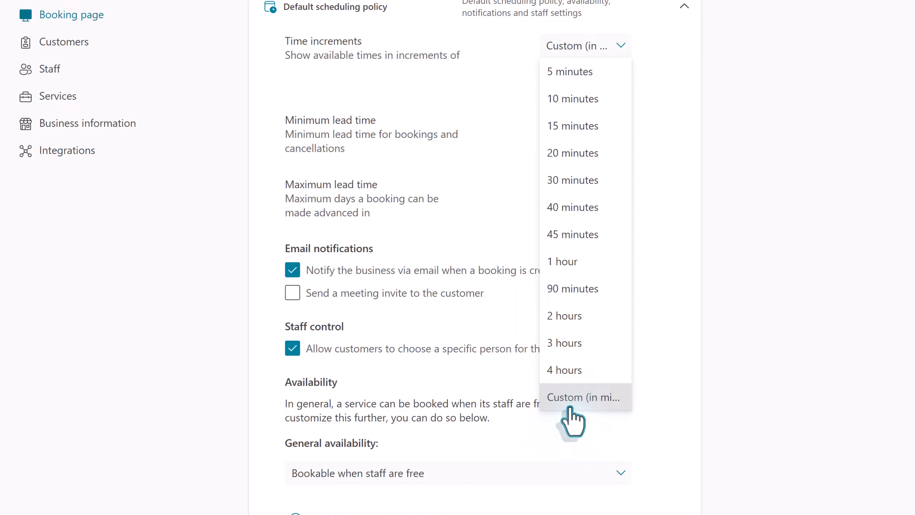
pyautogui.click(583, 180)
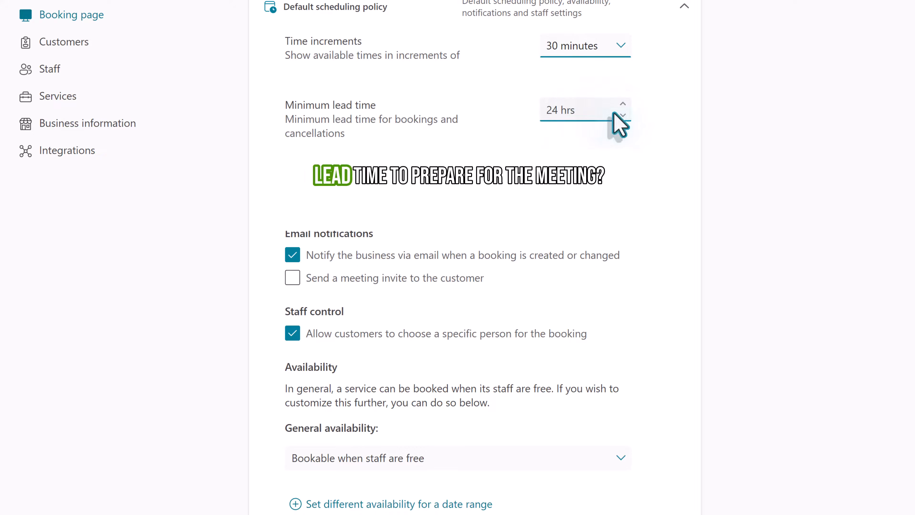
# - Check the minimum lead time and set the maximum lead time for bookings to 91 days
pyautogui.doubleClick(584, 115)
pyautogui.moveTo(584, 115); pyautogui.dragTo(530, 108)
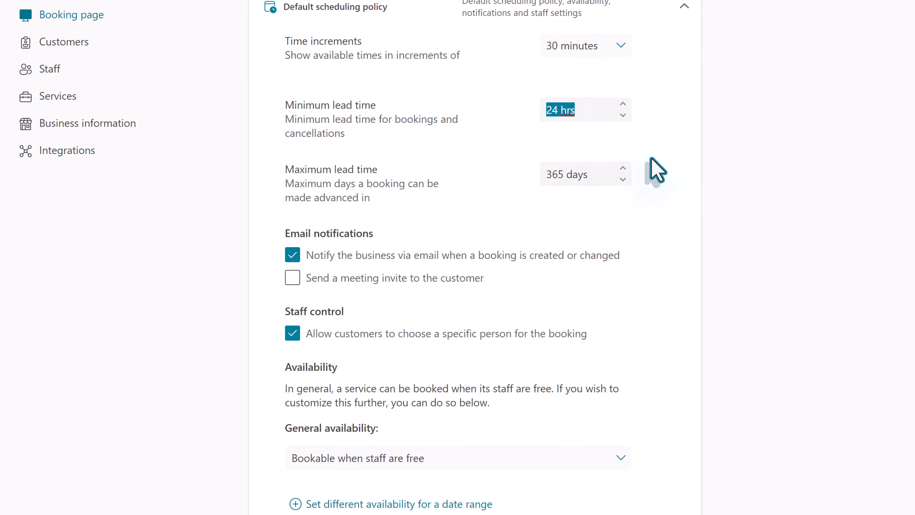
pyautogui.click(580, 130)
pyautogui.click(604, 121)
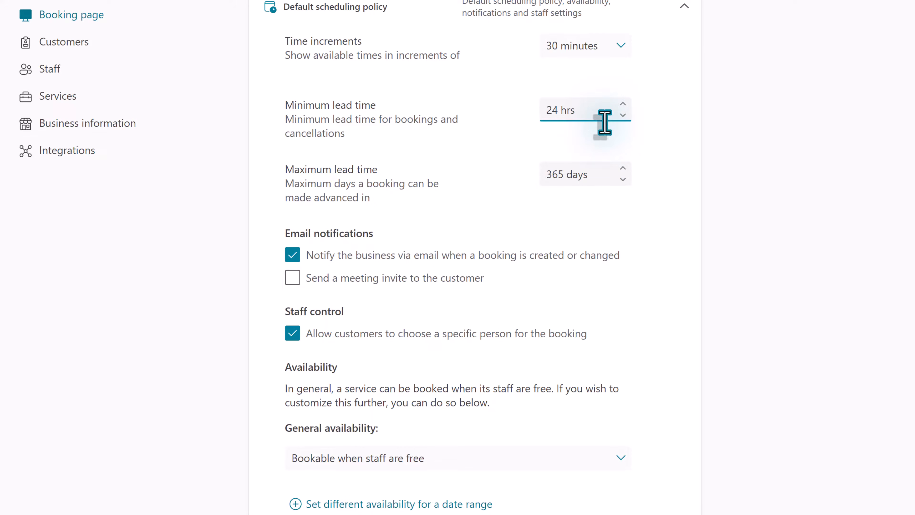
pyautogui.click(592, 181)
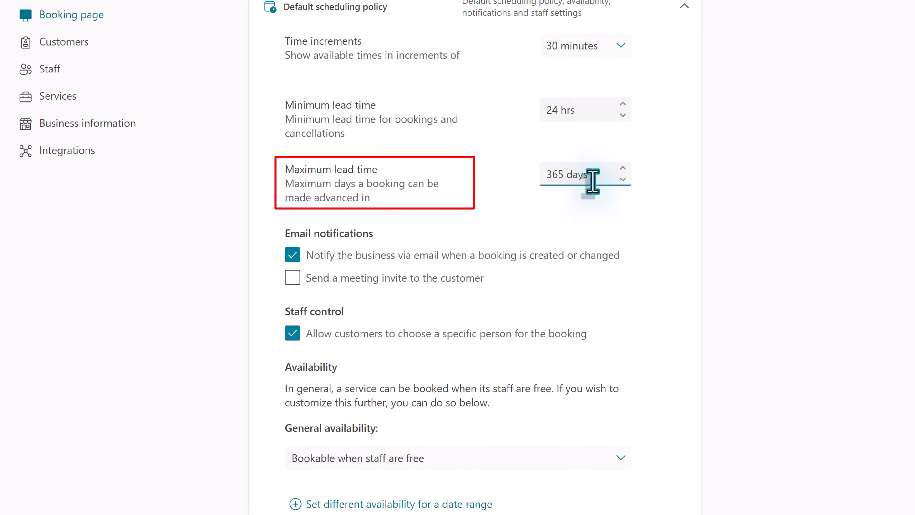
pyautogui.moveTo(589, 175); pyautogui.dragTo(525, 180)
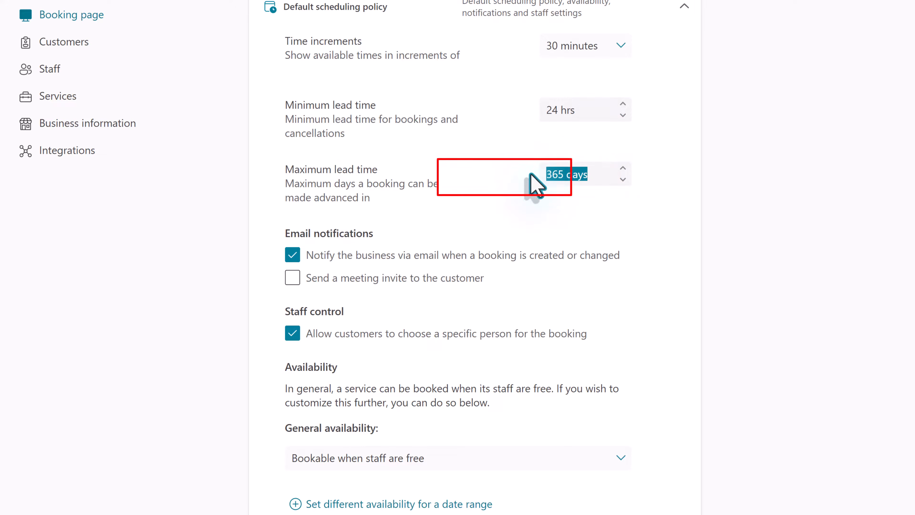
pyautogui.write('91')
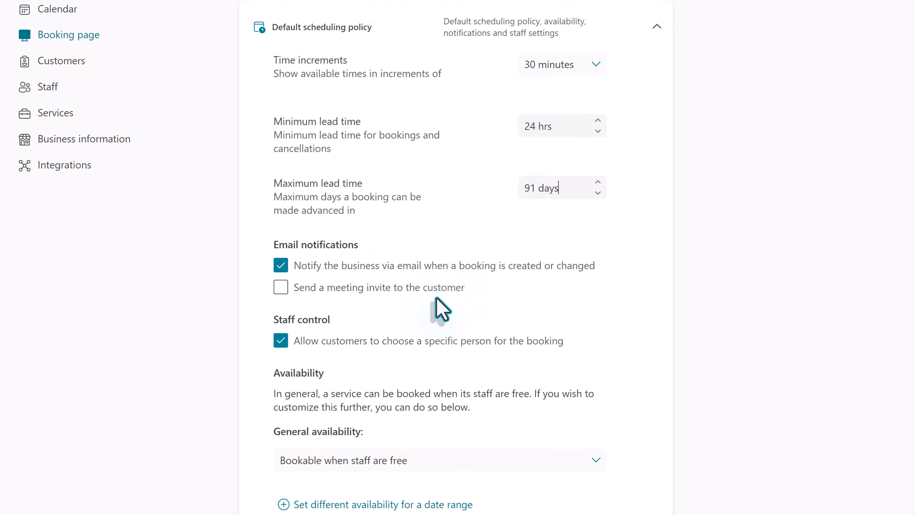
# - Set the general availability to Custom hours (recurring weekly) and make Wednesday not bookable
pyautogui.scroll(-3, 504, 299)
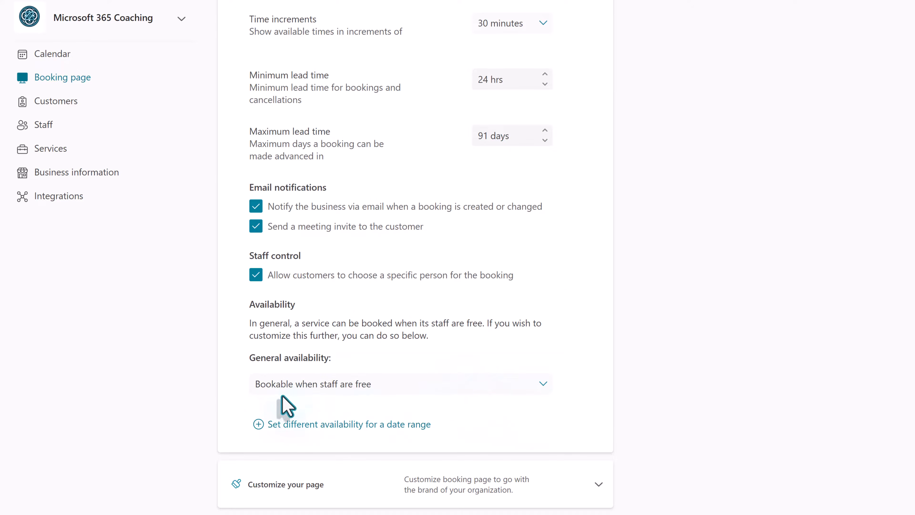
pyautogui.click(544, 384)
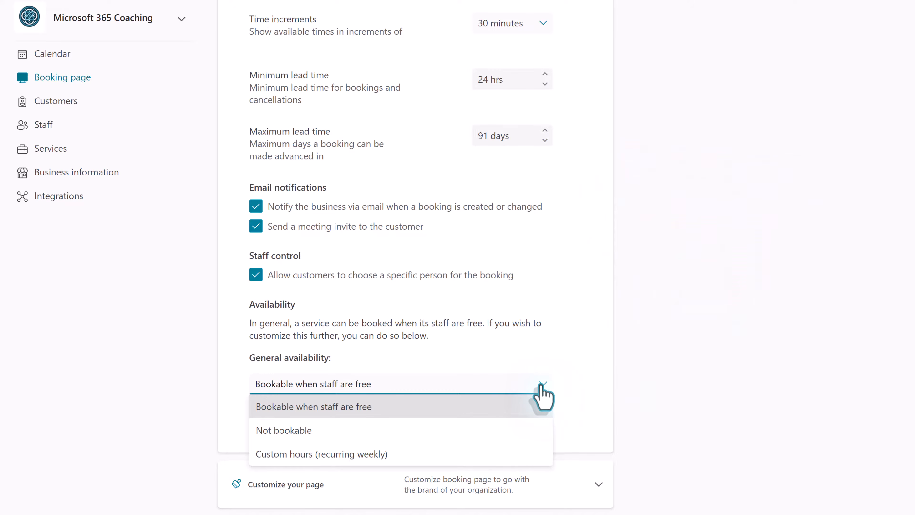
pyautogui.click(361, 453)
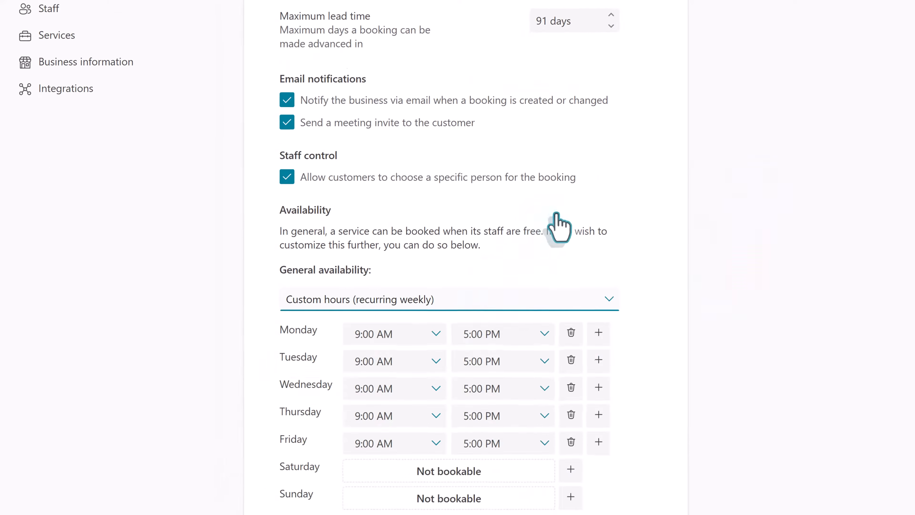
pyautogui.scroll(-5, 495, 318)
pyautogui.click(571, 191)
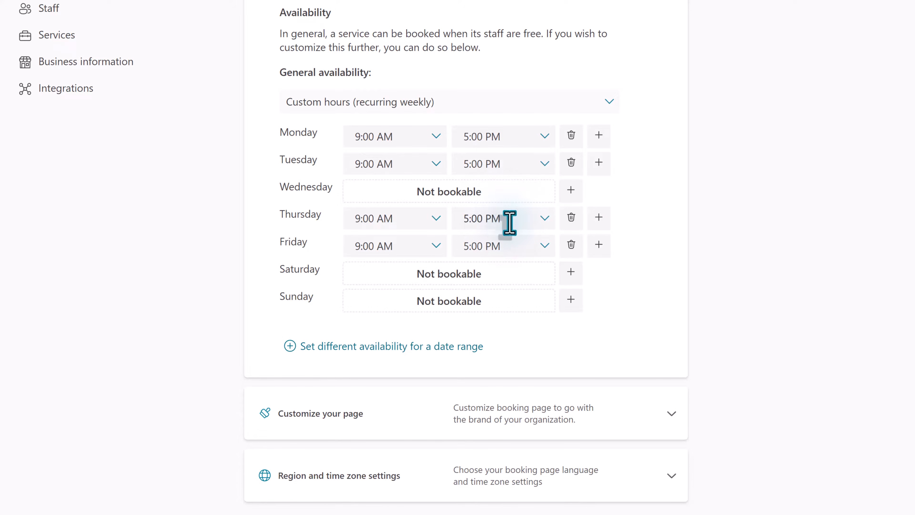
# - Set Monday's bookable hours from 10:00 AM to 8:00 PM
pyautogui.click(545, 137)
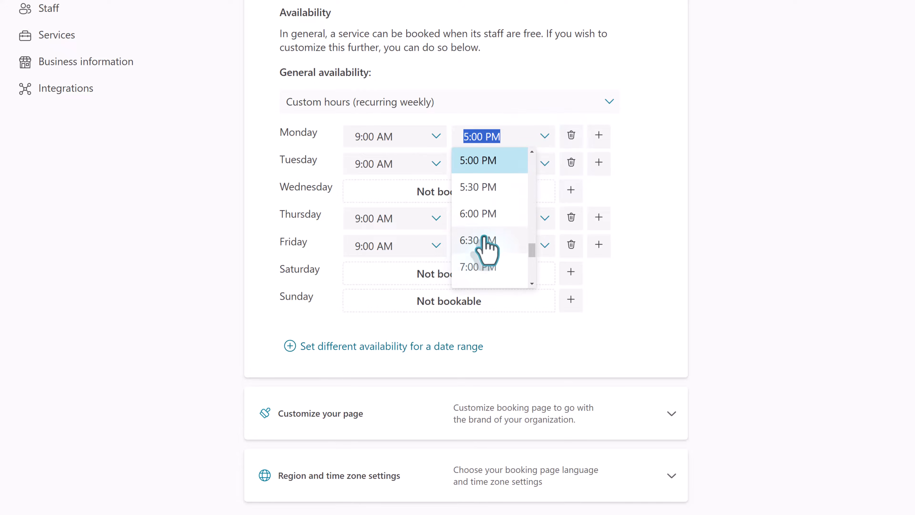
pyautogui.scroll(-3, 483, 239)
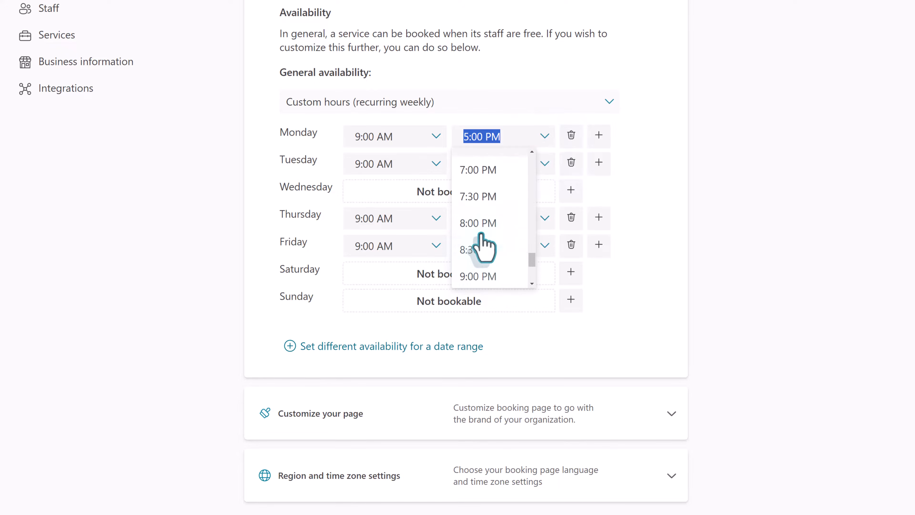
pyautogui.click(479, 222)
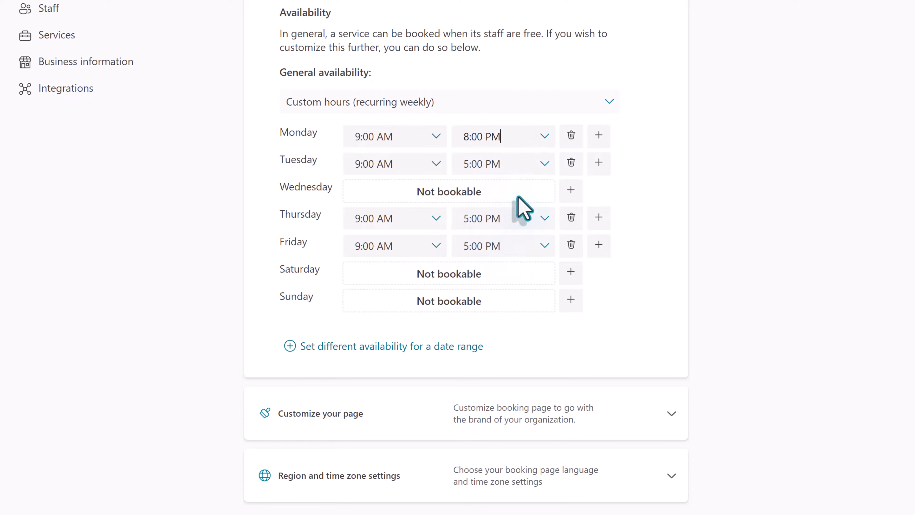
pyautogui.click(436, 137)
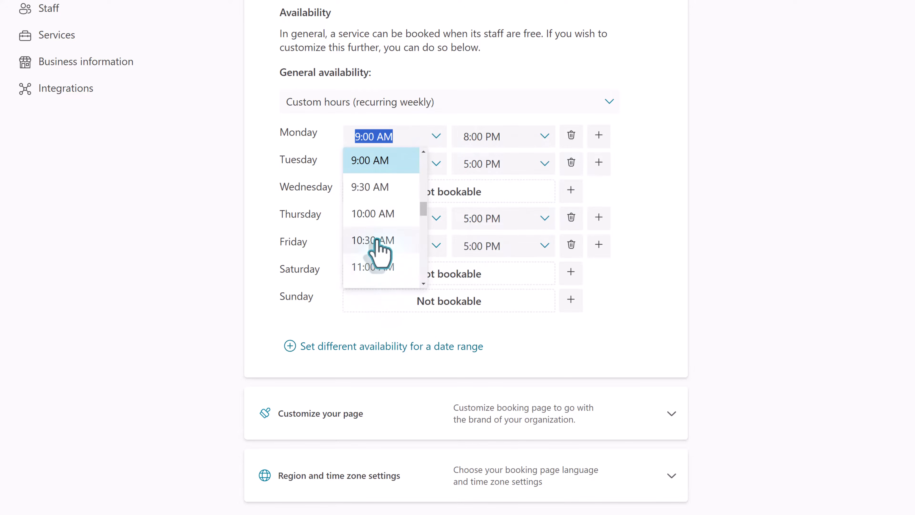
pyautogui.click(380, 213)
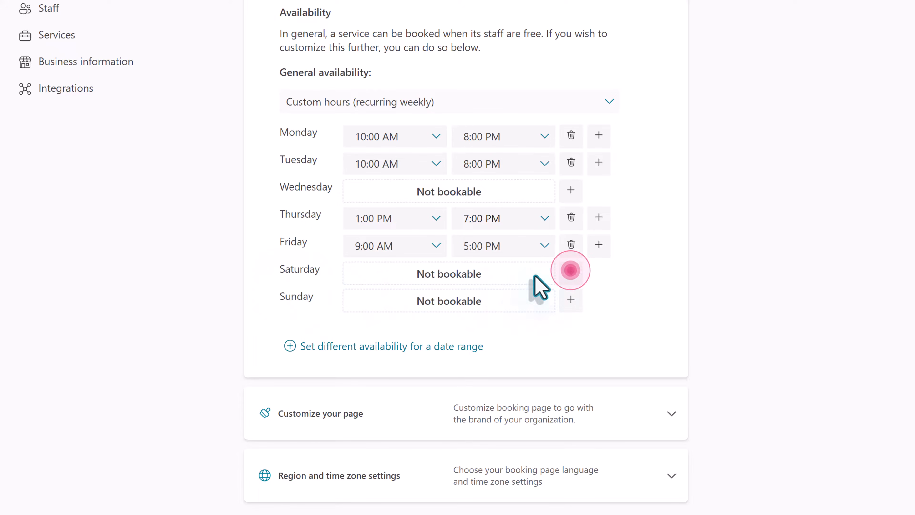
# - Add bookable hours from 9:00 AM to 5:00 PM for Saturday and Sunday, and collapse the default scheduling policy
pyautogui.click(571, 272)
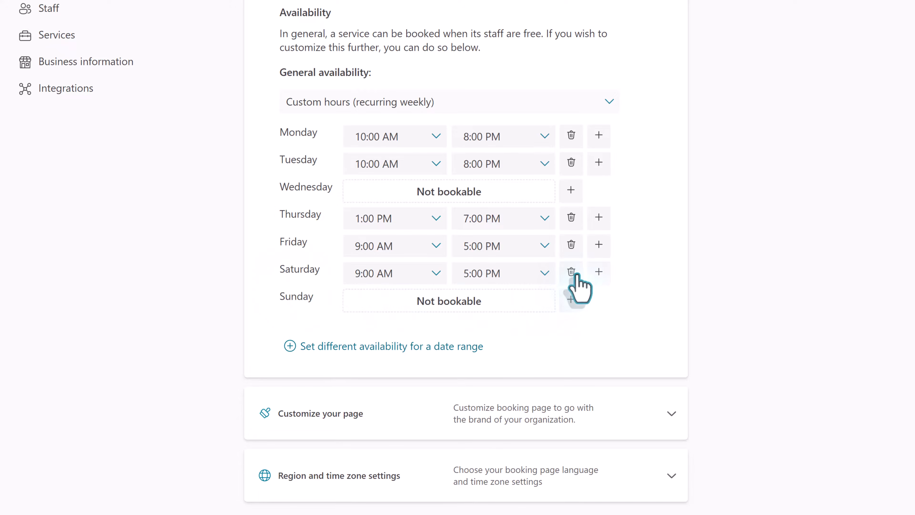
pyautogui.click(571, 298)
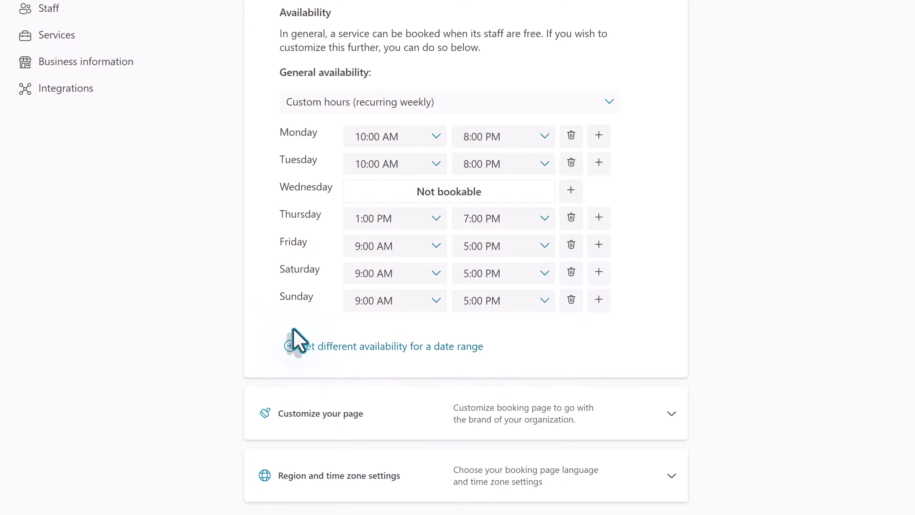
pyautogui.scroll(10, 296, 282)
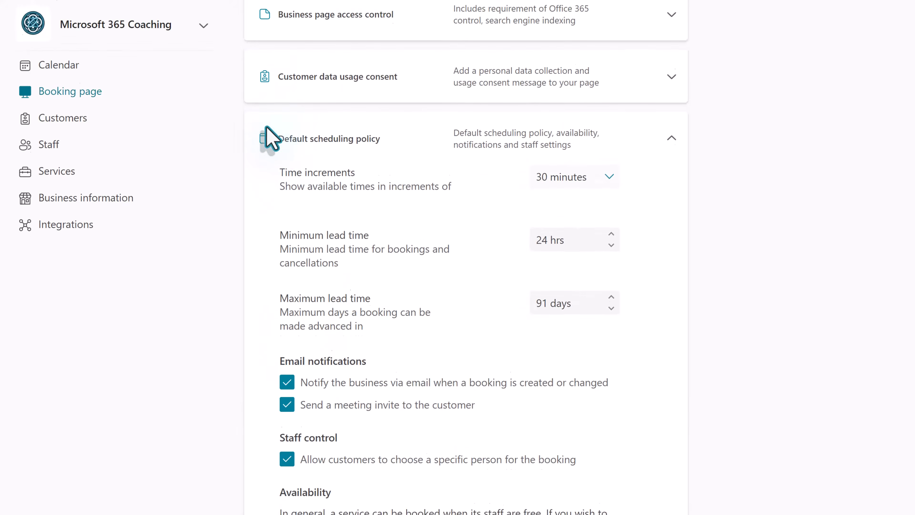
pyautogui.click(672, 169)
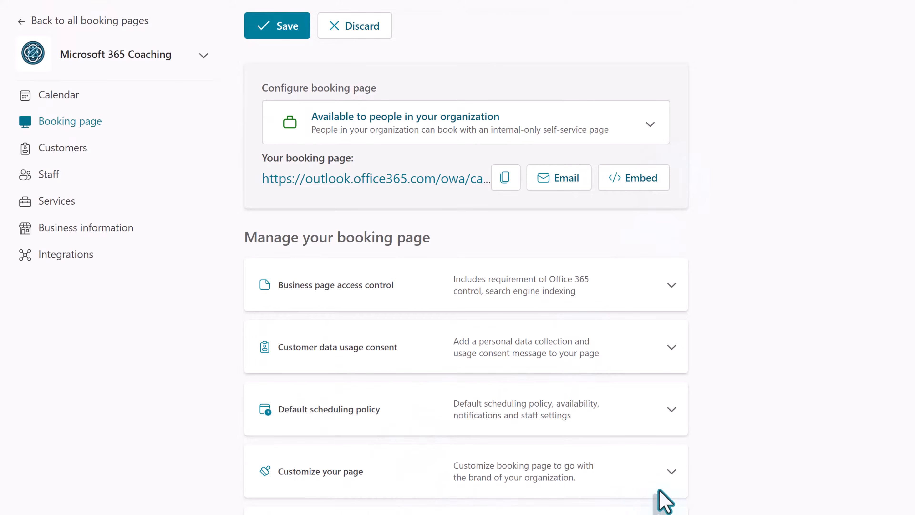
# - Customize the booking page with the Classic page template and the two-tone teal color theme
pyautogui.click(671, 471)
pyautogui.scroll(-5, 439, 483)
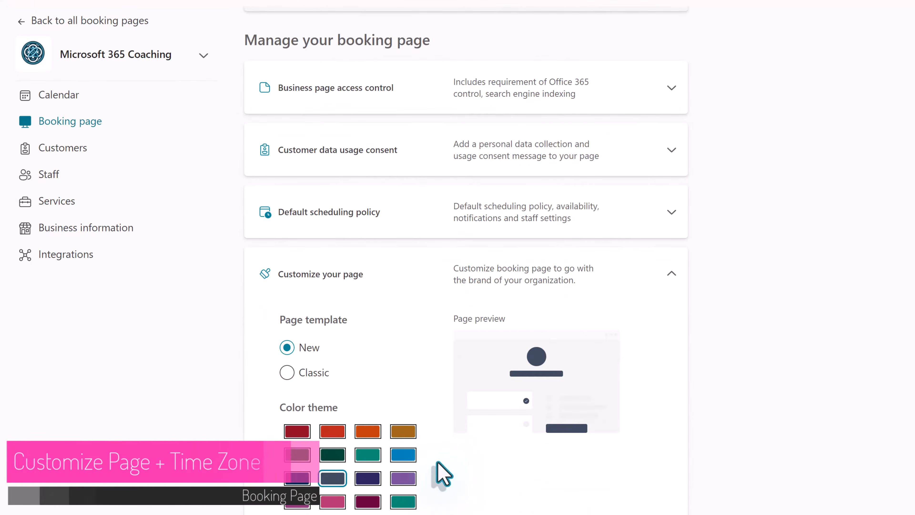
pyautogui.scroll(-3, 443, 474)
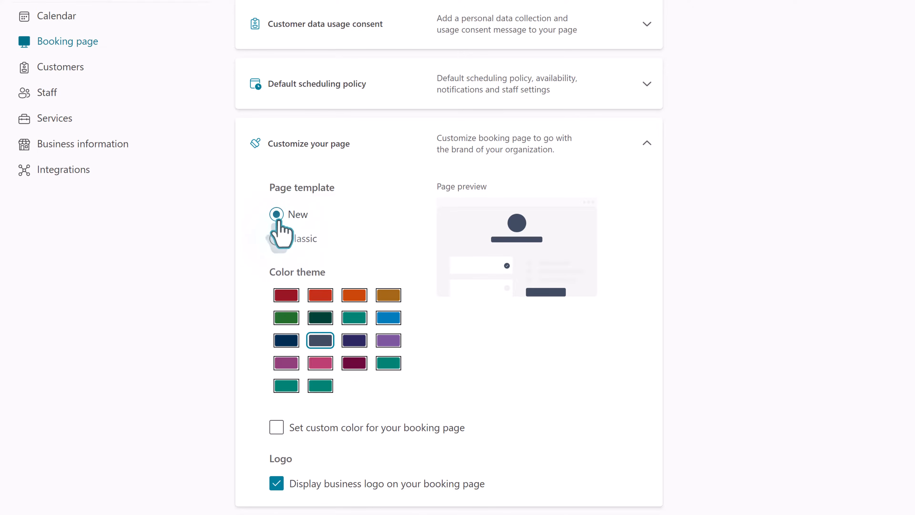
pyautogui.click(277, 238)
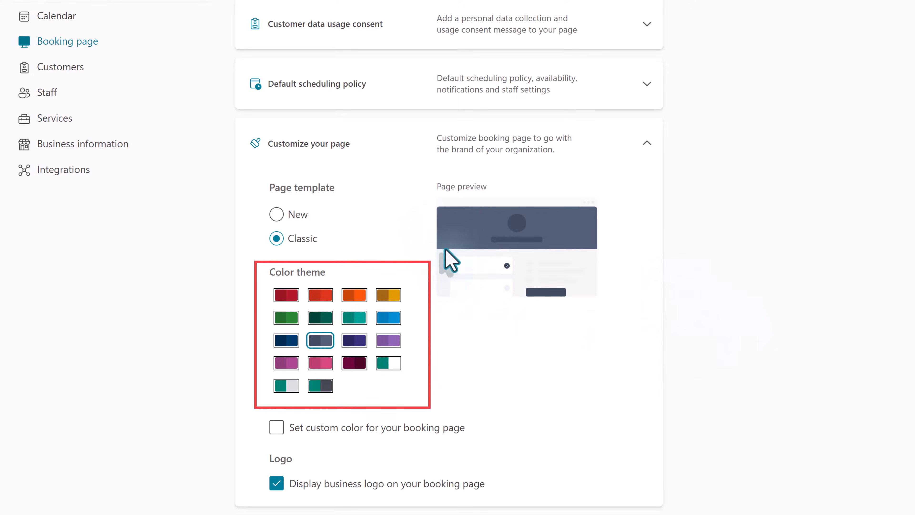
pyautogui.click(361, 318)
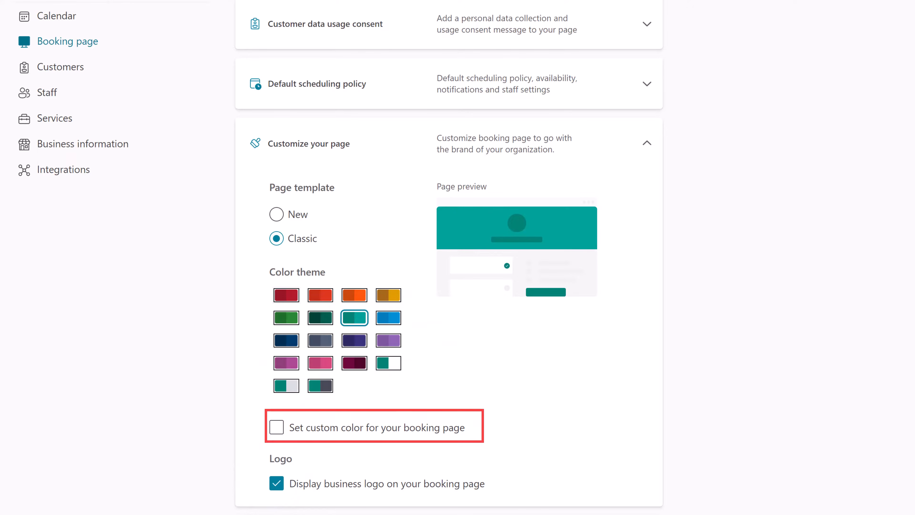
# - Try the custom highlight and header color option, switch it off again and collapse the page customization
pyautogui.click(276, 428)
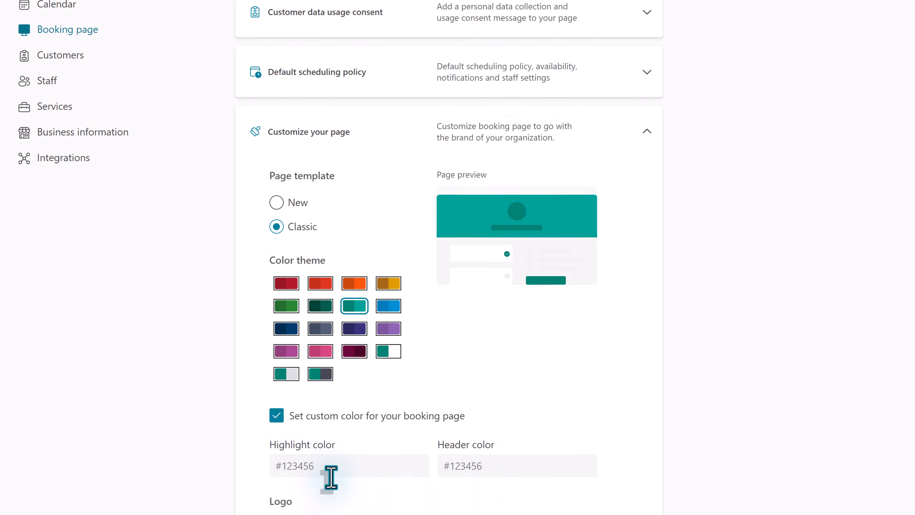
pyautogui.click(276, 361)
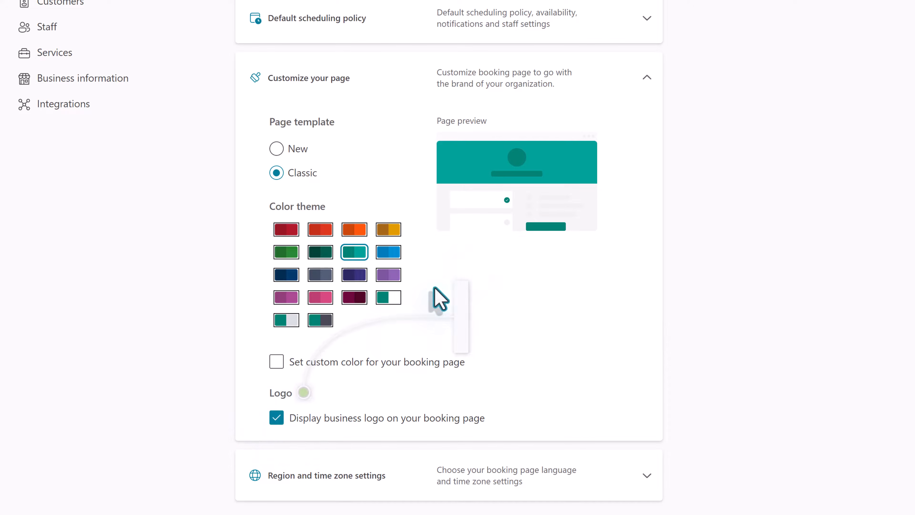
pyautogui.click(646, 77)
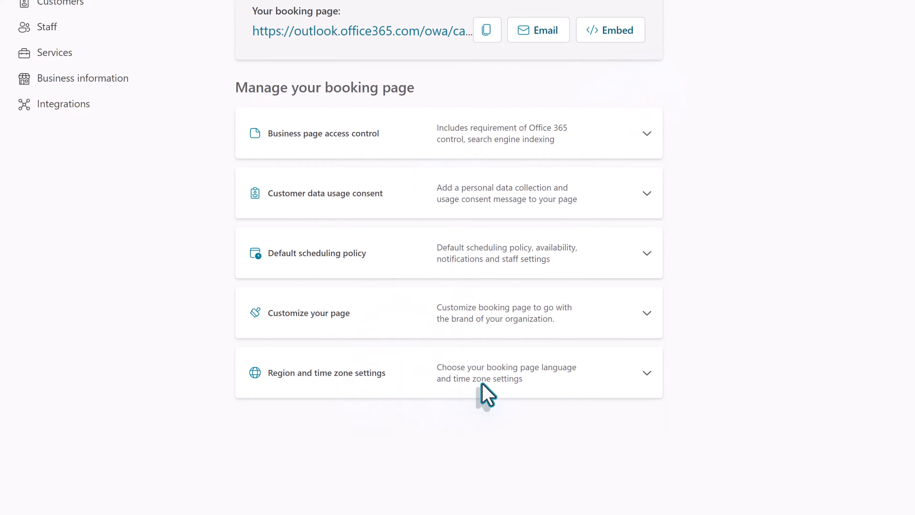
# - Set the booking page's current time zone to (UTC-05:00) Eastern Time and save the booking page settings
pyautogui.click(635, 388)
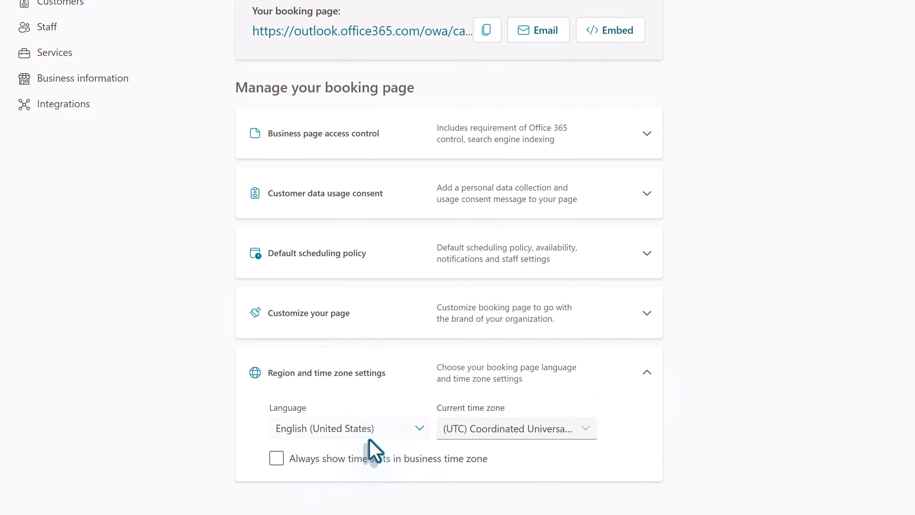
pyautogui.click(586, 429)
pyautogui.scroll(5, 537, 332)
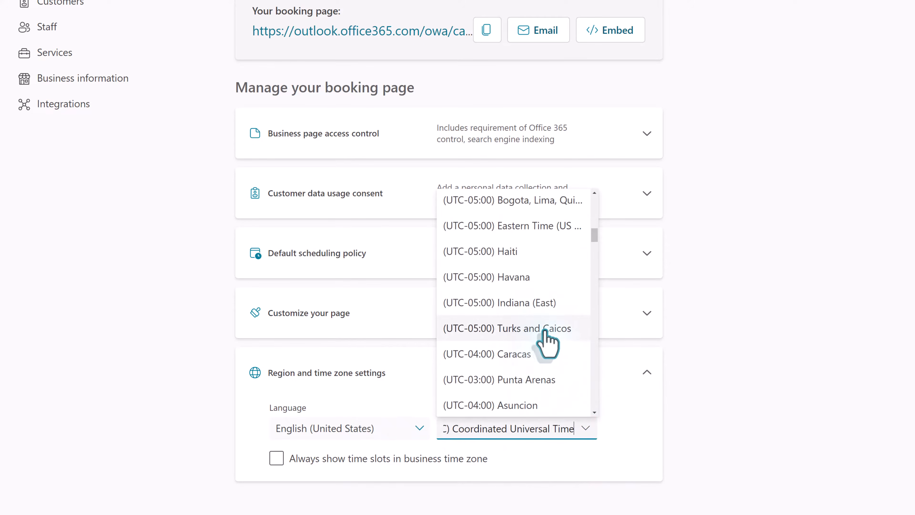
pyautogui.scroll(2, 535, 326)
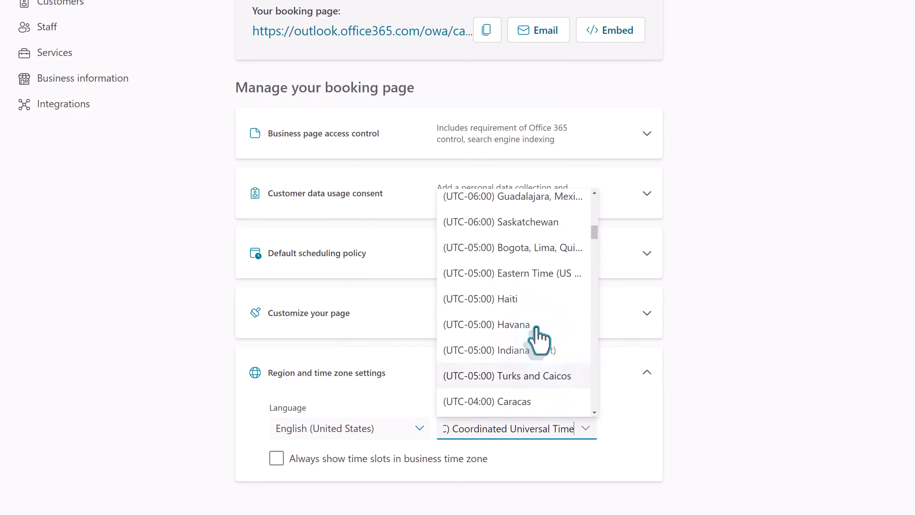
pyautogui.click(523, 278)
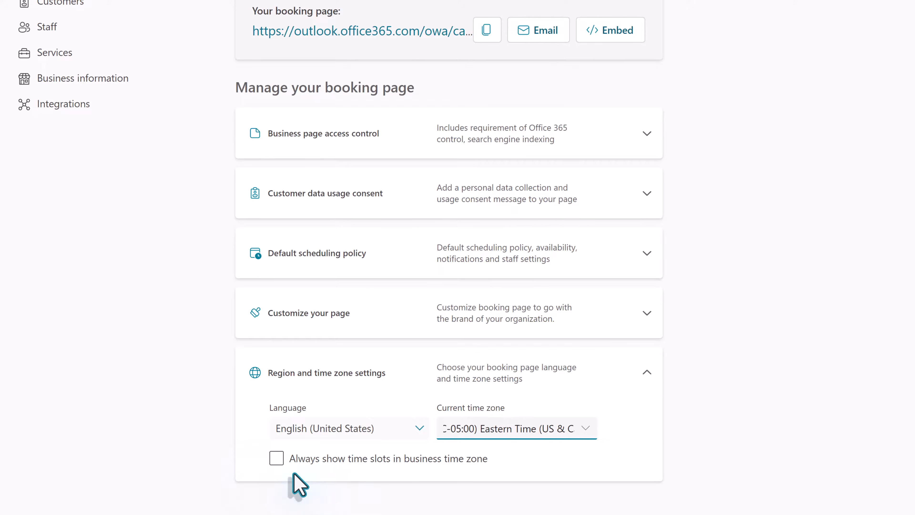
pyautogui.click(241, 48)
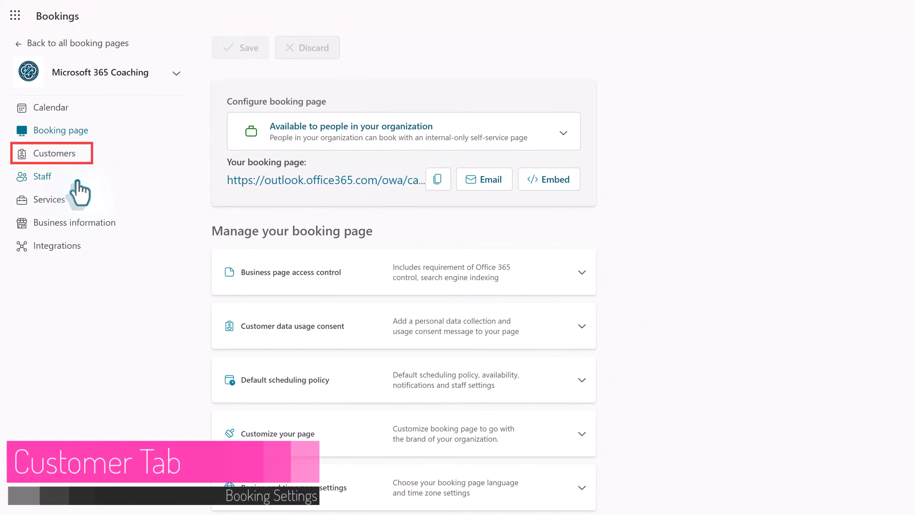
# - Examine the form for adding a new customer, including its additional name fields, and close it without adding anyone
pyautogui.click(58, 155)
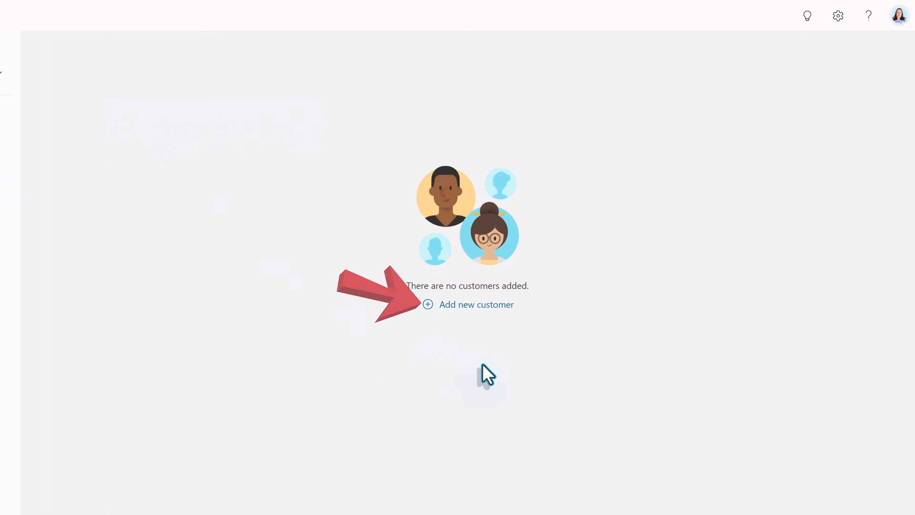
pyautogui.click(484, 306)
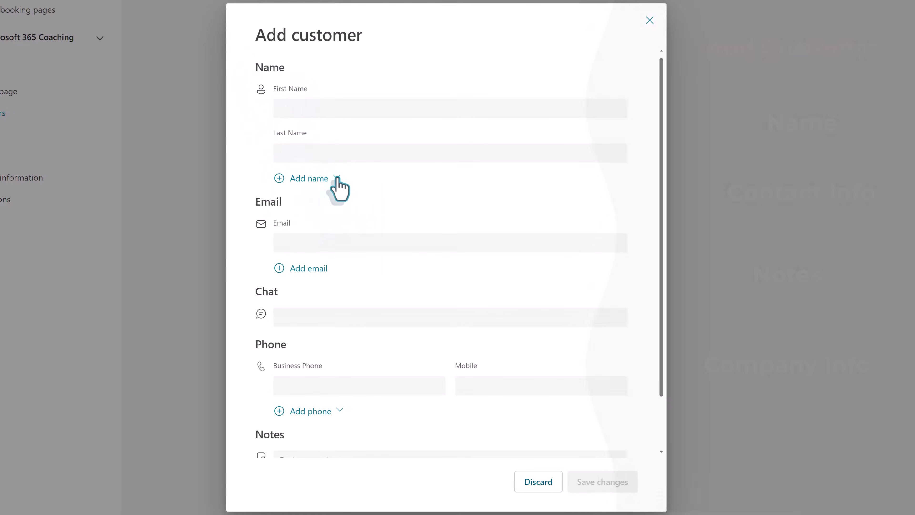
pyautogui.click(337, 178)
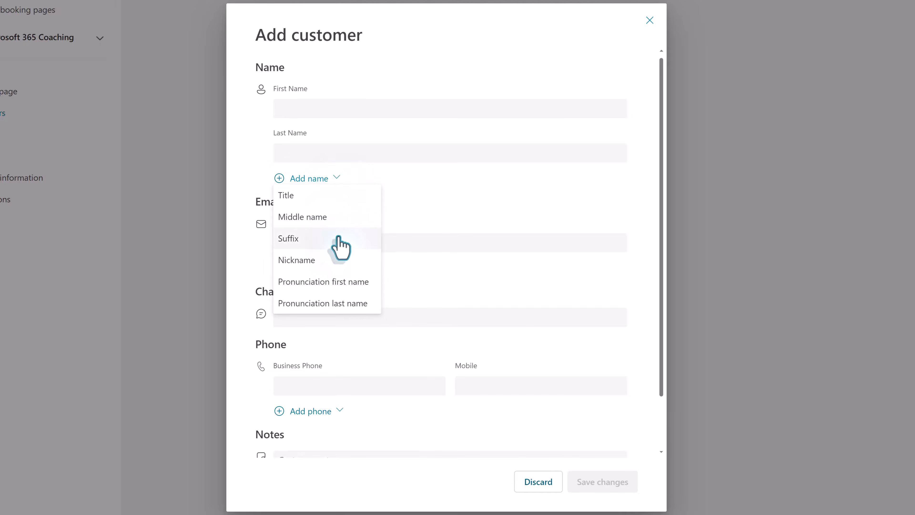
pyautogui.click(650, 21)
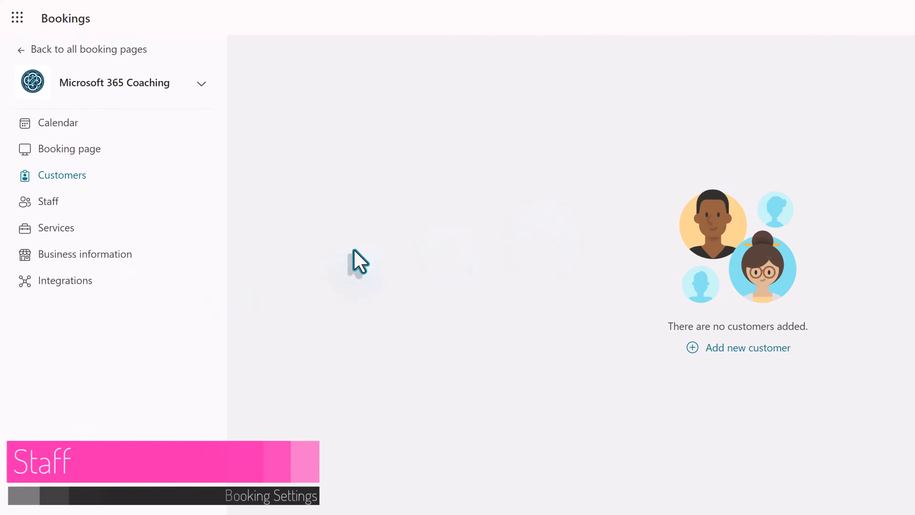
# - Change the role of the first staff member under Other staff to Administrator, review their availability settings and save the changes
pyautogui.click(45, 204)
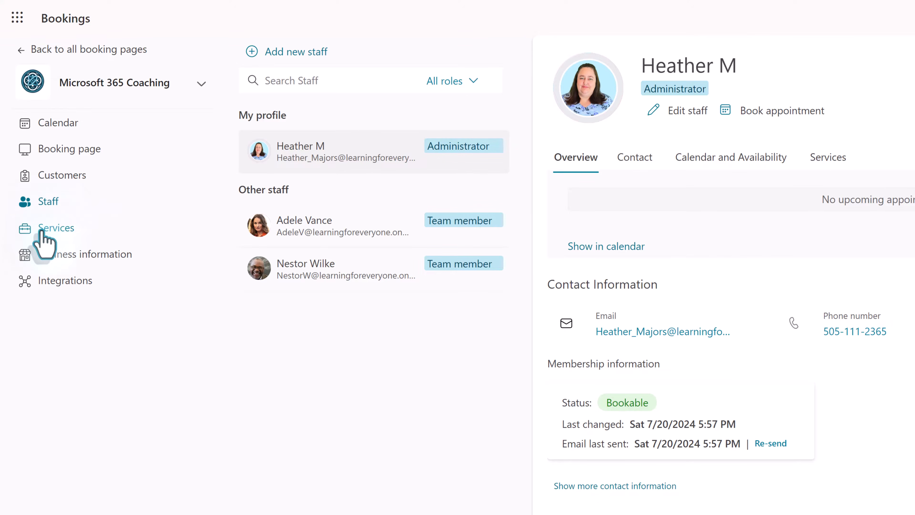
pyautogui.moveTo(373, 233)
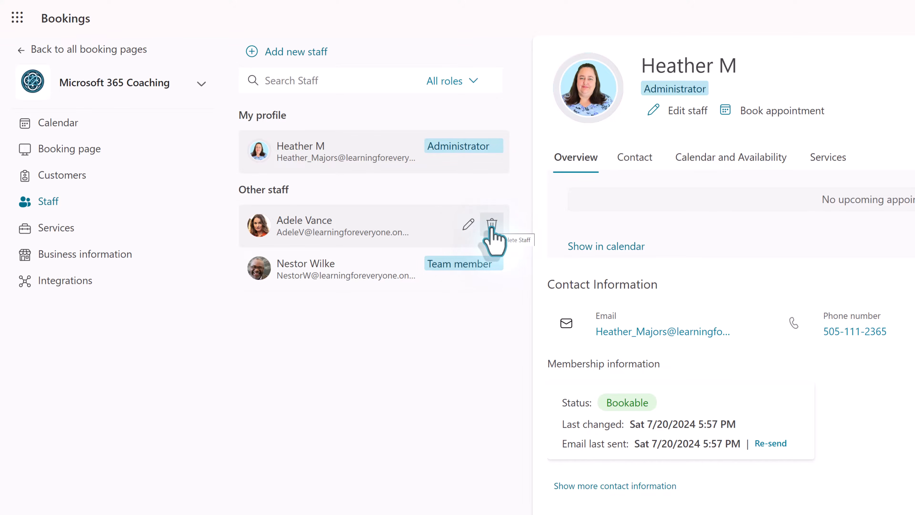
pyautogui.click(465, 231)
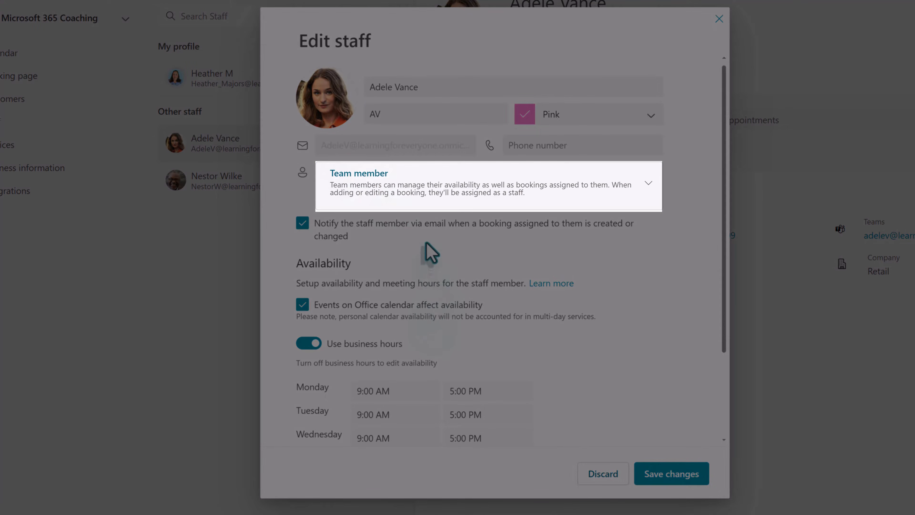
pyautogui.click(650, 186)
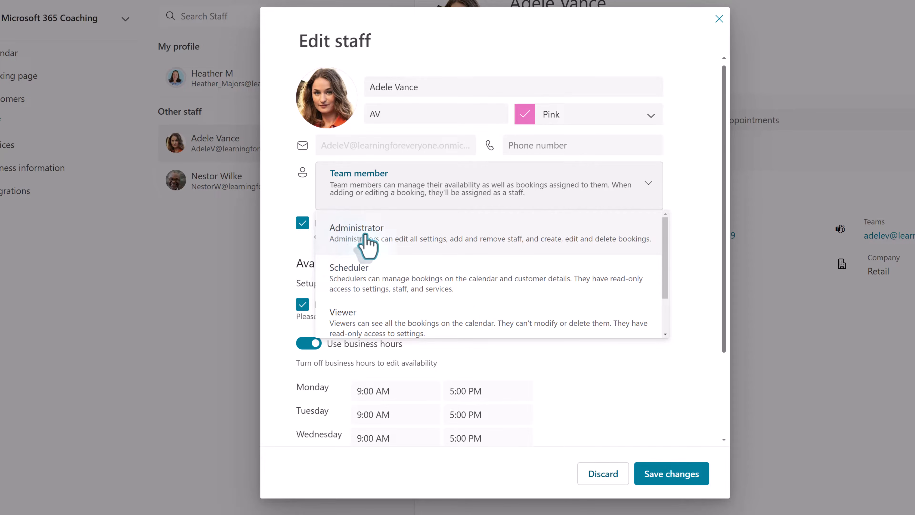
pyautogui.click(367, 245)
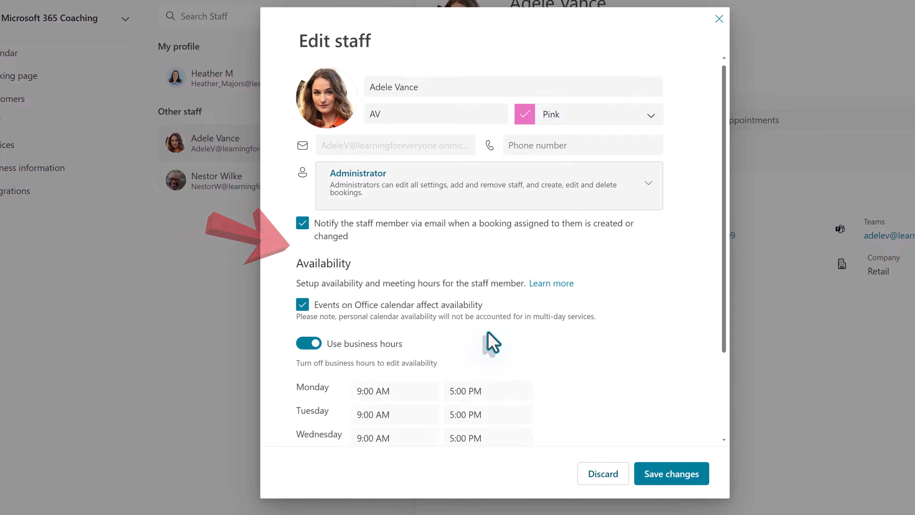
pyautogui.scroll(-1, 494, 315)
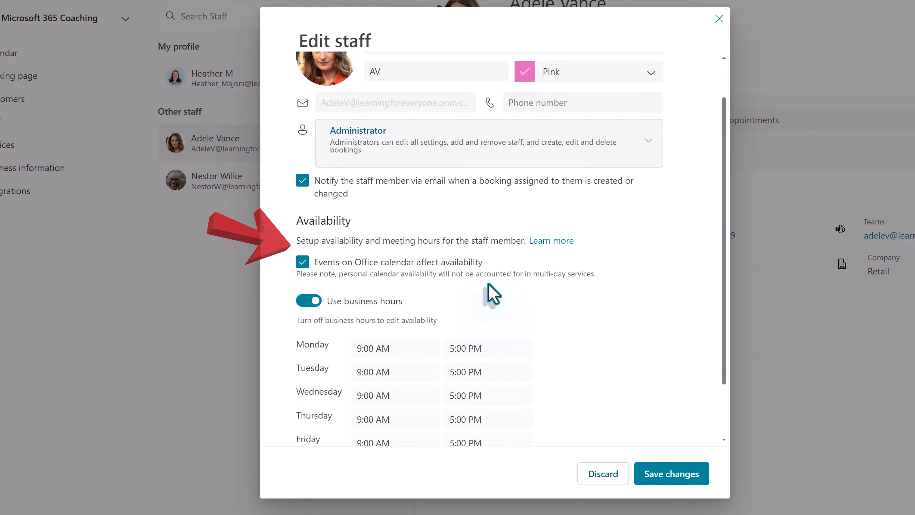
pyautogui.scroll(-1, 493, 281)
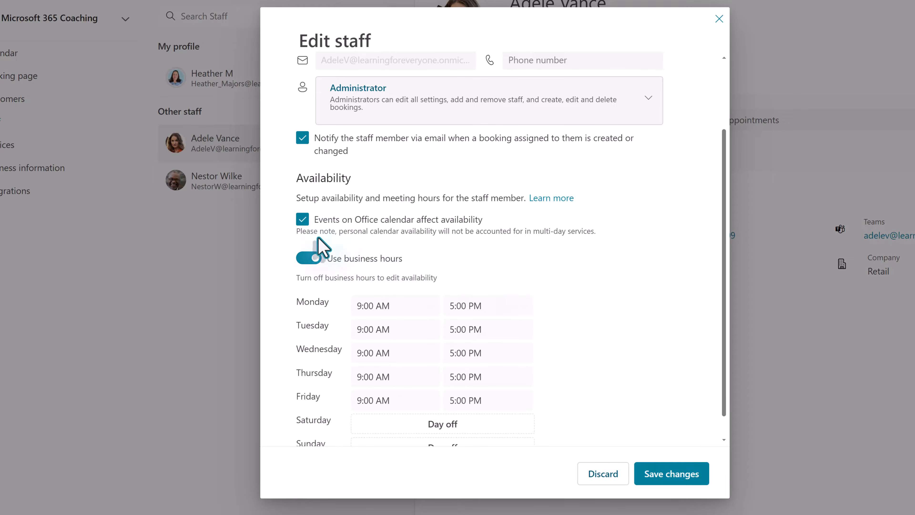
pyautogui.scroll(-1, 317, 241)
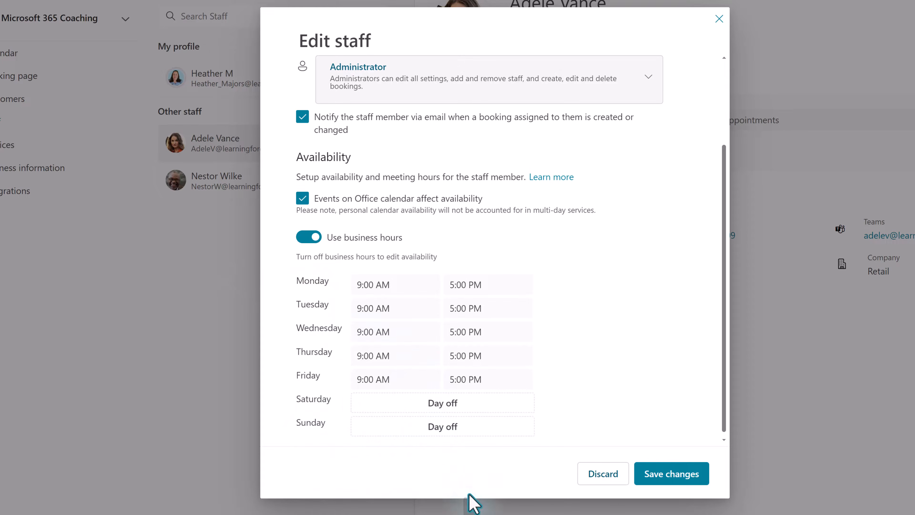
pyautogui.click(672, 482)
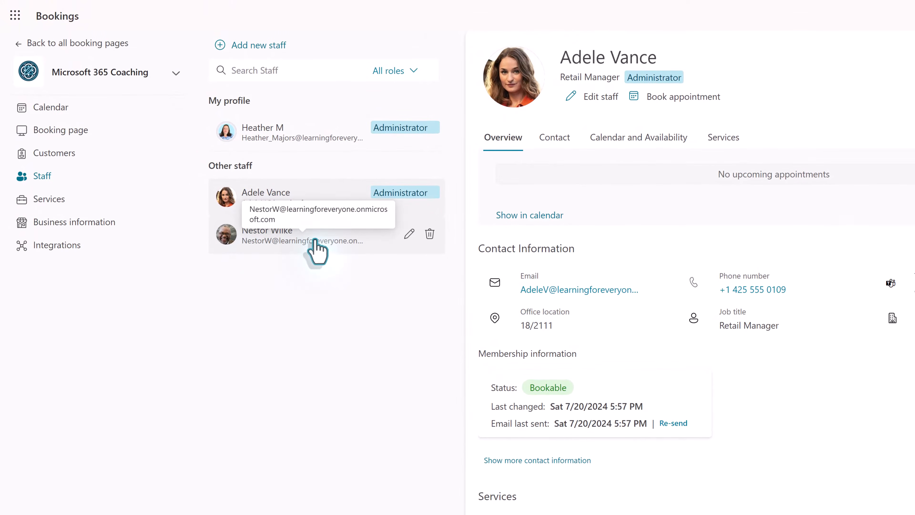
# - Add another staff member by choosing the person from the directory suggestions, keep the Team member role and save
pyautogui.click(246, 47)
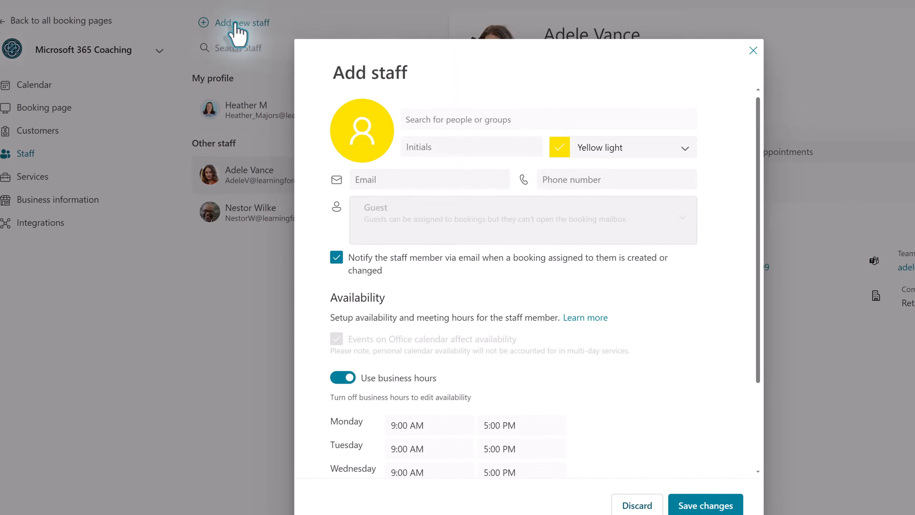
pyautogui.write('Henrietta Mueller')
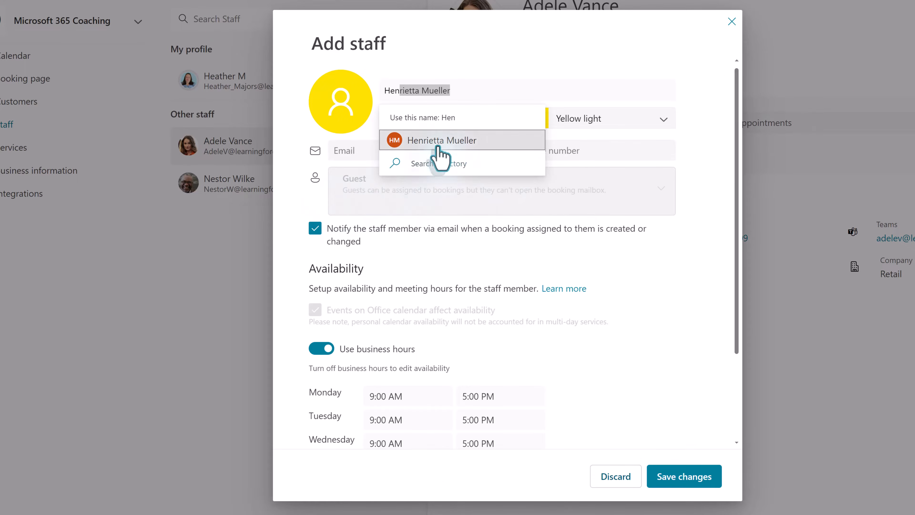
pyautogui.click(442, 142)
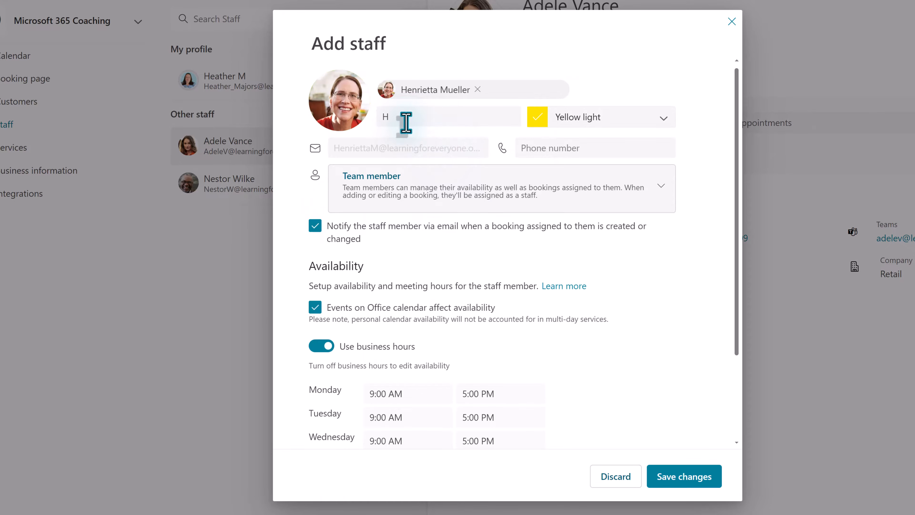
pyautogui.click(683, 485)
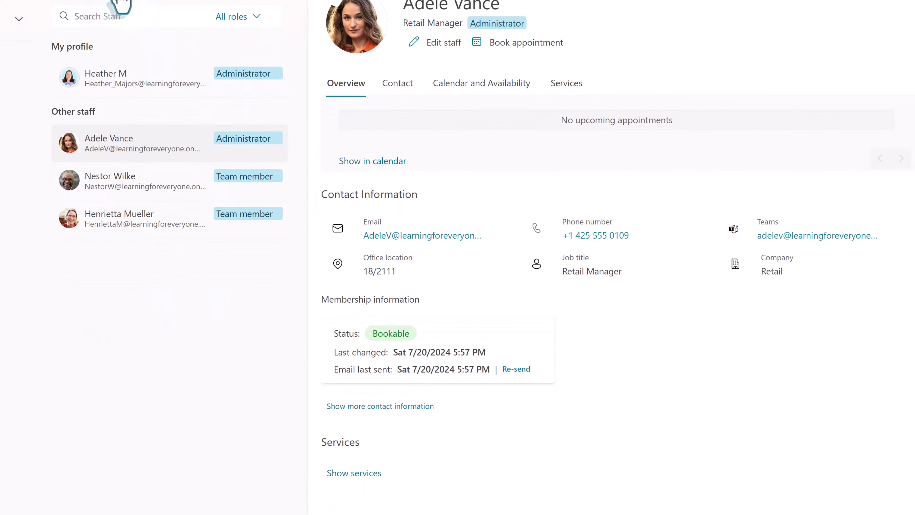
pyautogui.click(120, 4)
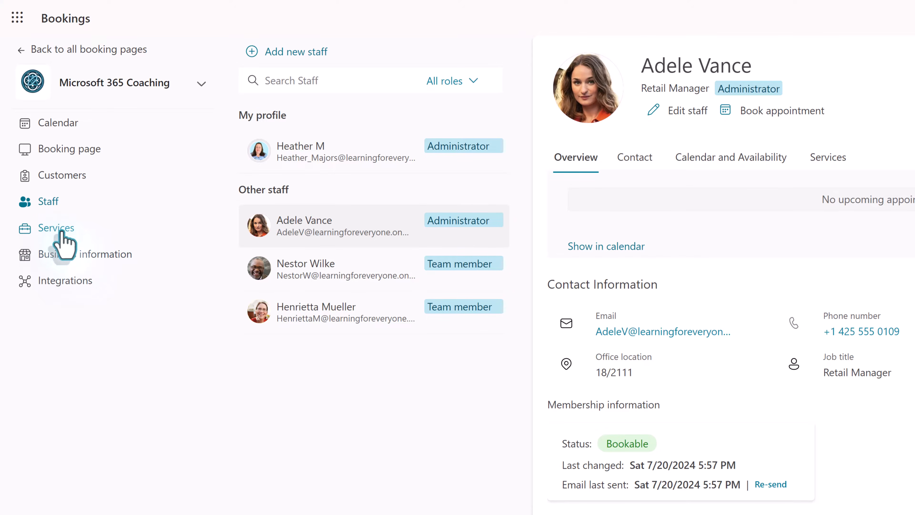
# - Open the 30-min meeting service for editing and rename it Teams Coaching
pyautogui.click(62, 233)
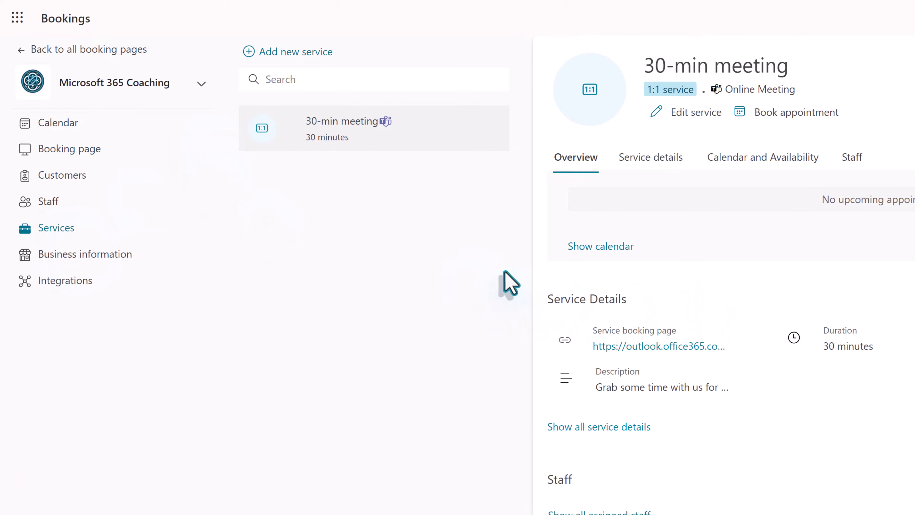
pyautogui.moveTo(345, 139)
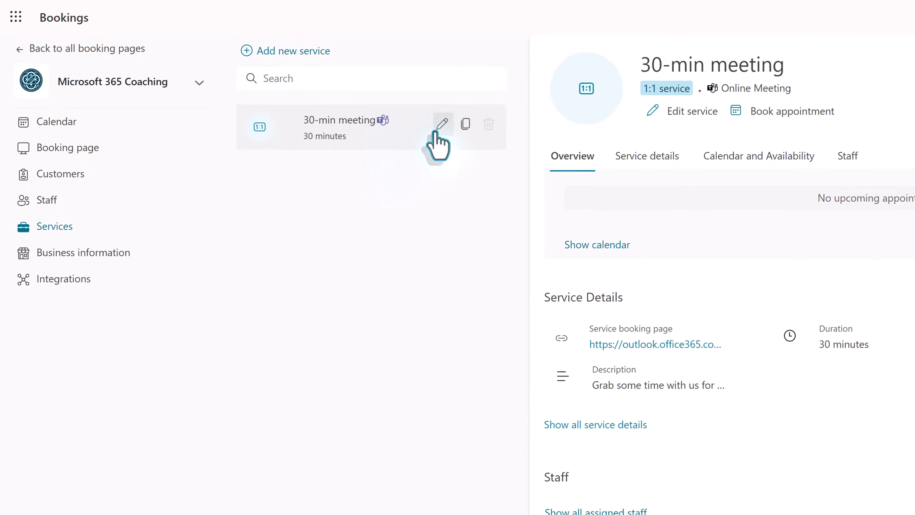
pyautogui.click(440, 127)
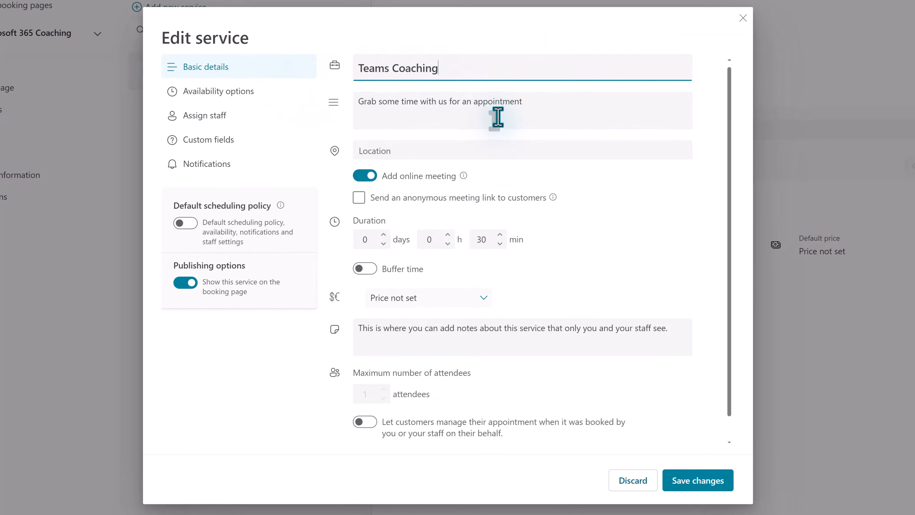
# - Replace the description with supported topics (setting up Teams, creating and managing meetings, collaborating and sharing files, using other apps in Teams) and an invitation to grab time
pyautogui.click(498, 117)
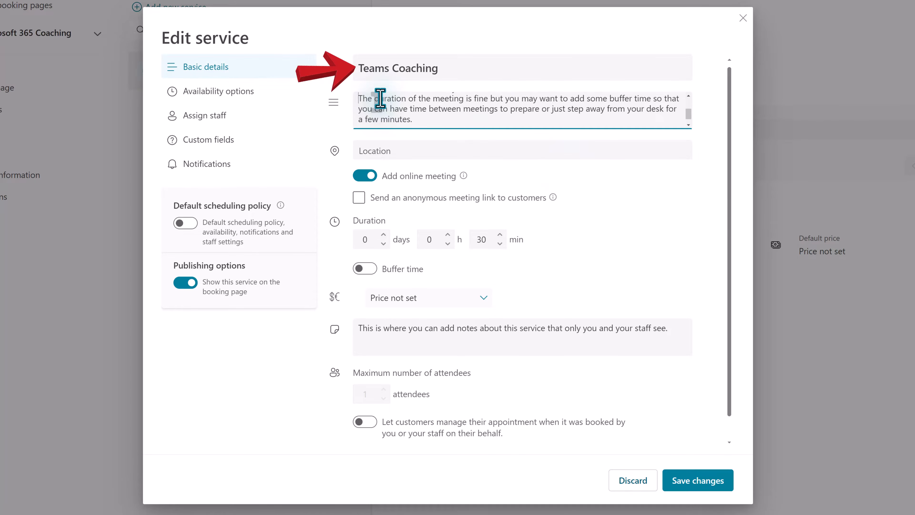
pyautogui.moveTo(414, 120); pyautogui.dragTo(358, 101)
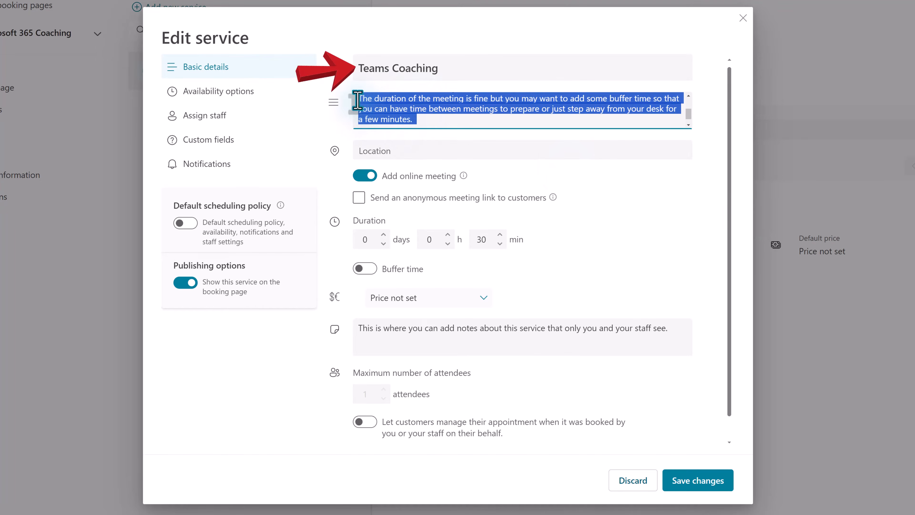
pyautogui.write('We support topics like setting up Teams, creating and managing meetings, collaborating and sharing files, using other apps in Teams, and more. Grab some time to see how we can assist you.')
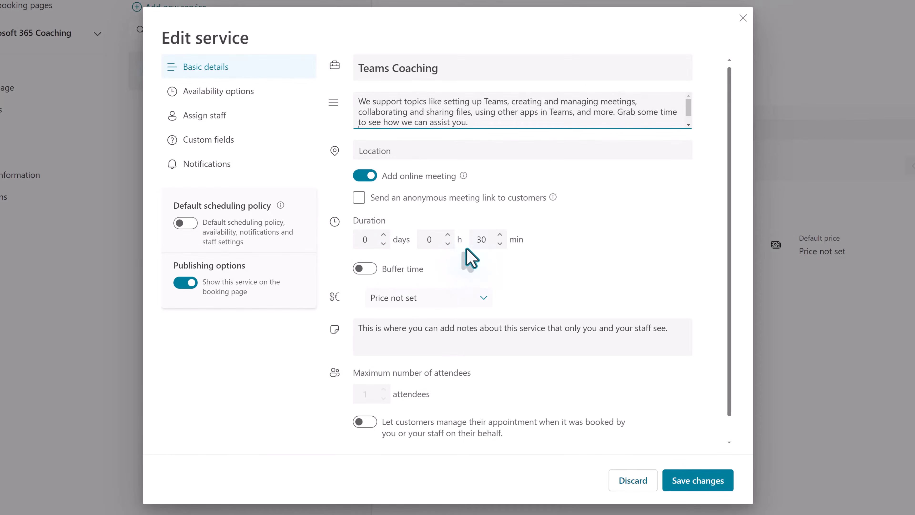
# - Set the Teams Coaching service's duration to 1 hour and 0 minutes
pyautogui.click(488, 237)
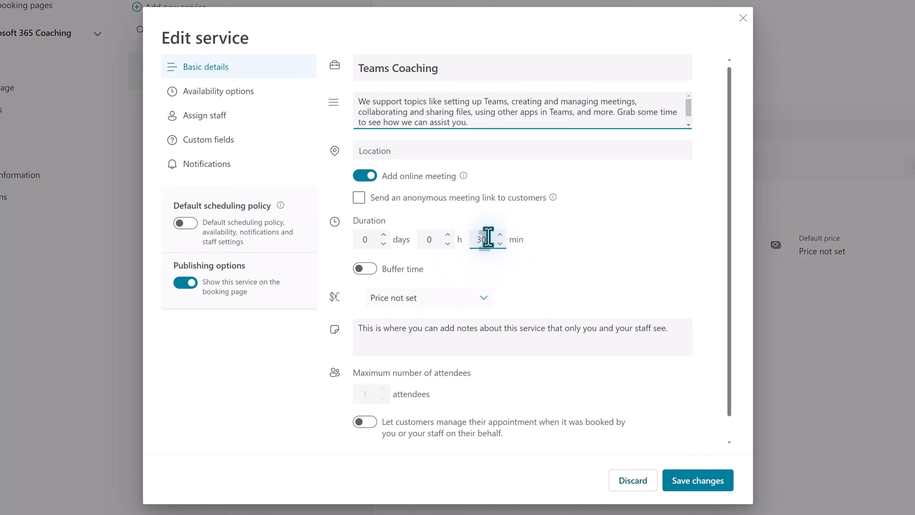
pyautogui.click(448, 235)
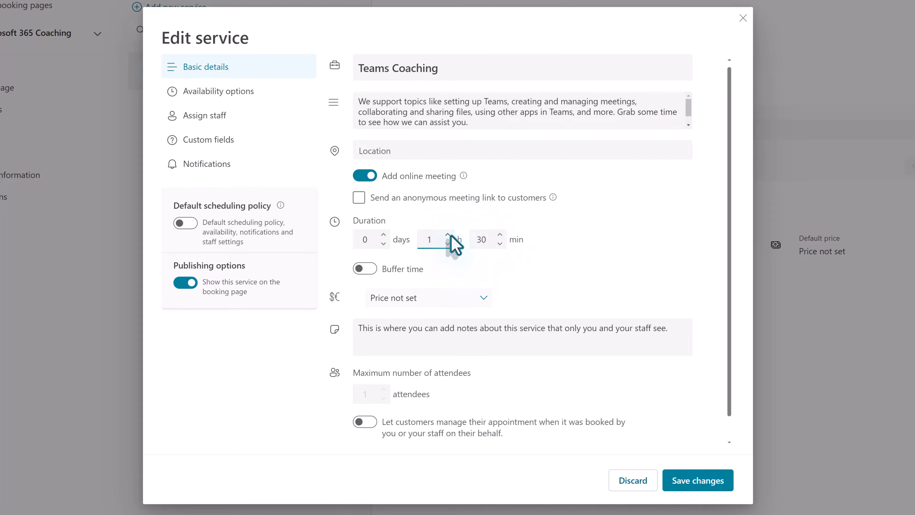
pyautogui.doubleClick(490, 239)
pyautogui.write('0')
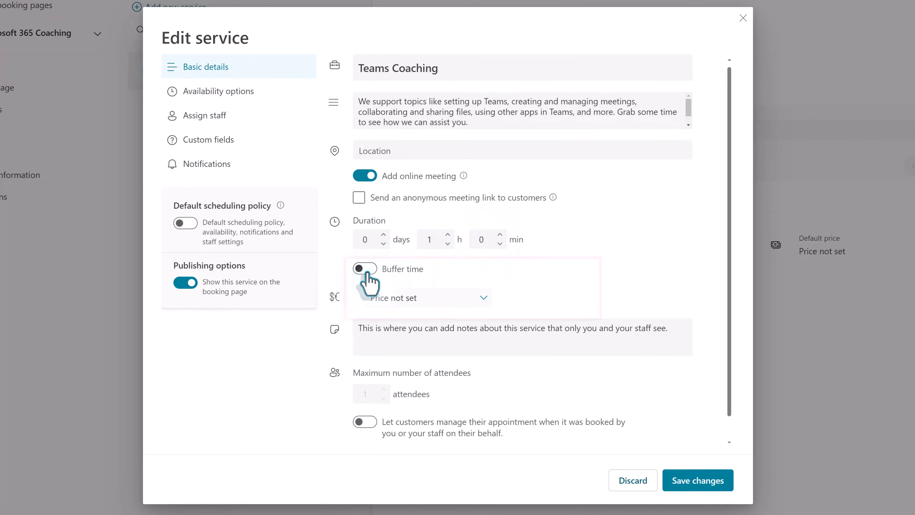
# - Enable buffer time for the service and set a 5-minute buffer after each appointment
pyautogui.click(364, 268)
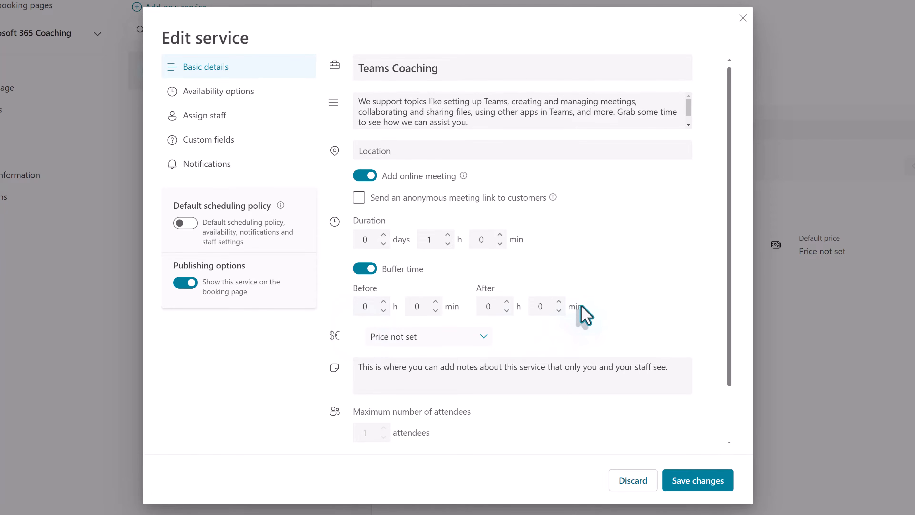
pyautogui.click(505, 314)
pyautogui.click(559, 302)
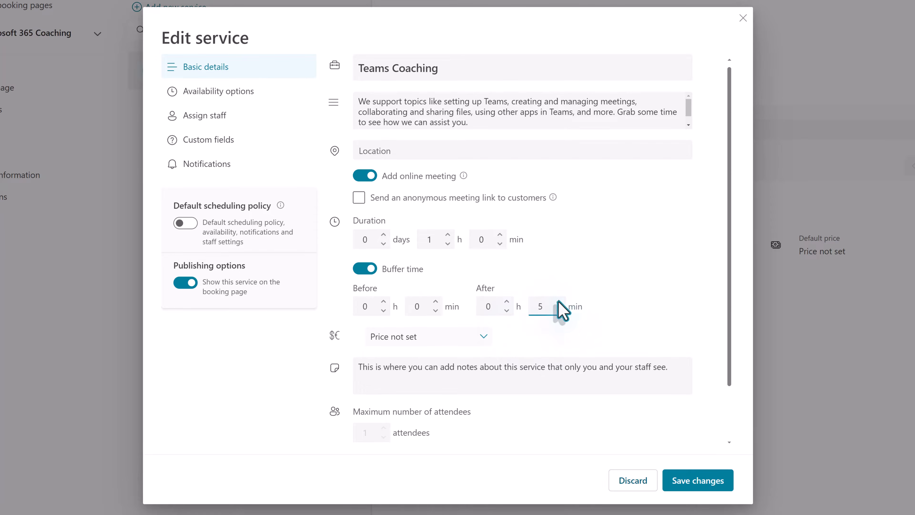
pyautogui.scroll(-2, 513, 306)
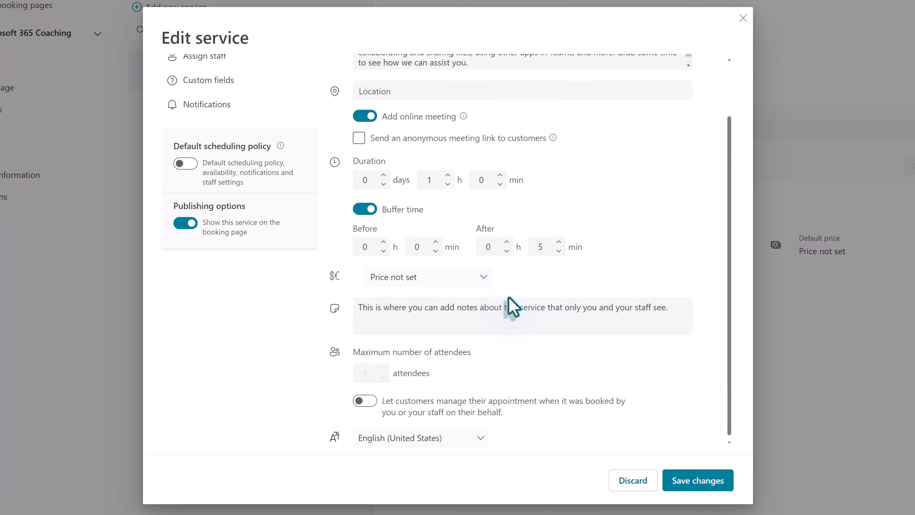
# - Set the Teams Coaching service's default price to an hourly rate of $125.00
pyautogui.click(483, 278)
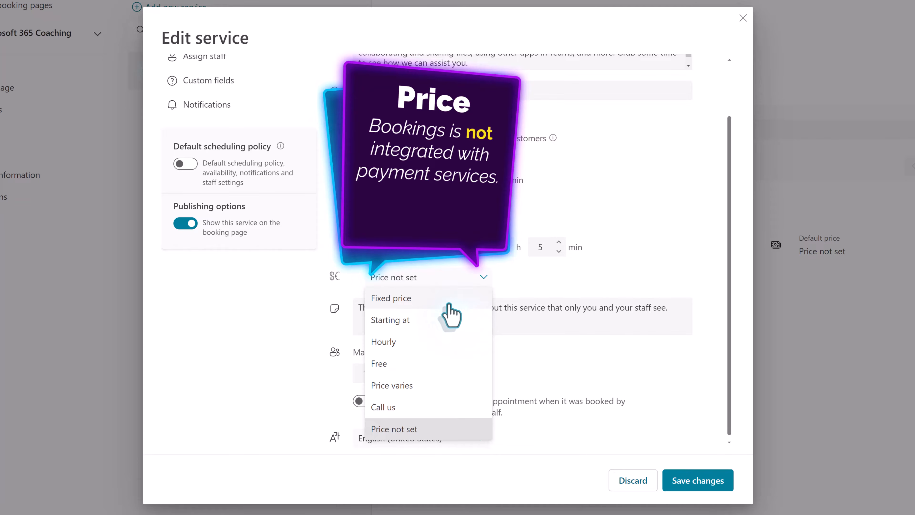
pyautogui.click(421, 341)
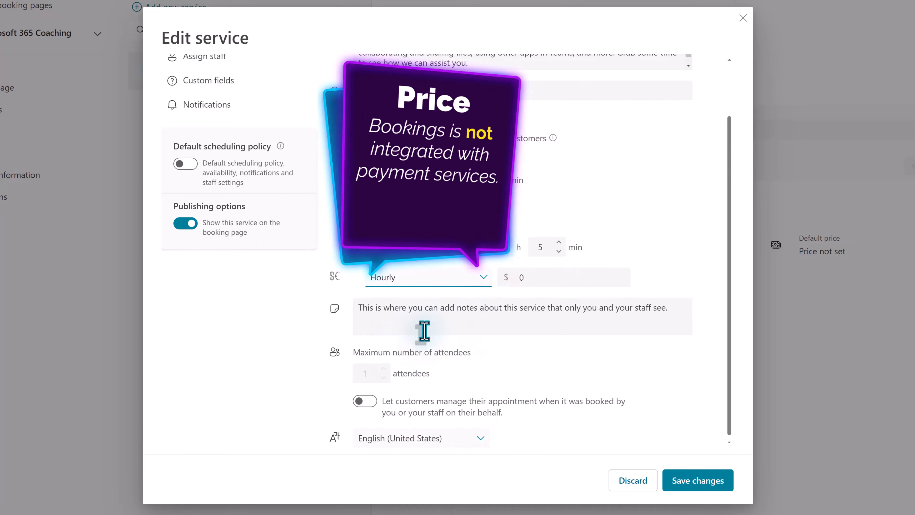
pyautogui.click(544, 281)
pyautogui.write('125.00')
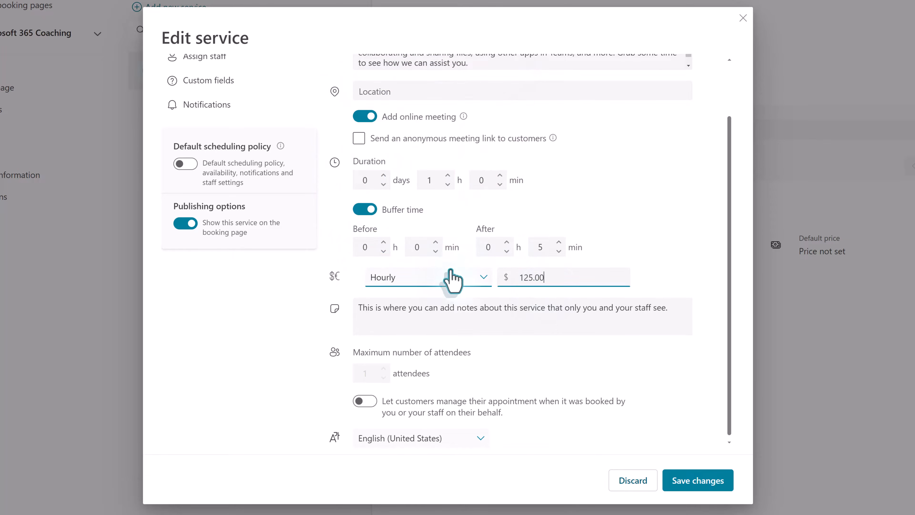
pyautogui.click(641, 278)
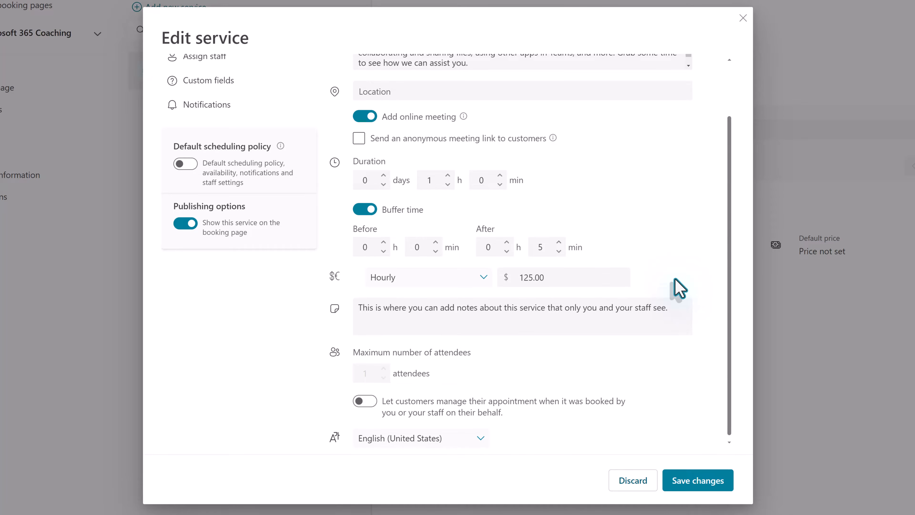
# - Set the service's price to Free and let customers manage appointments booked by staff on their behalf
pyautogui.click(483, 286)
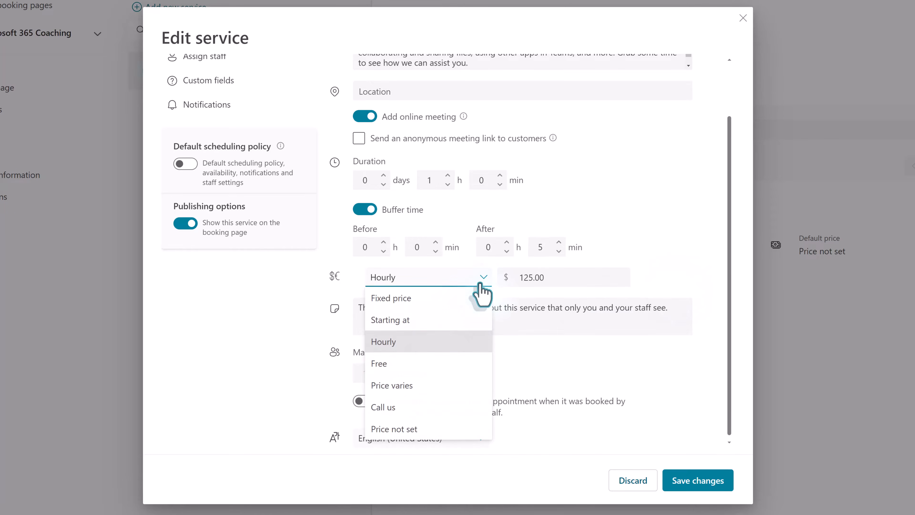
pyautogui.click(378, 364)
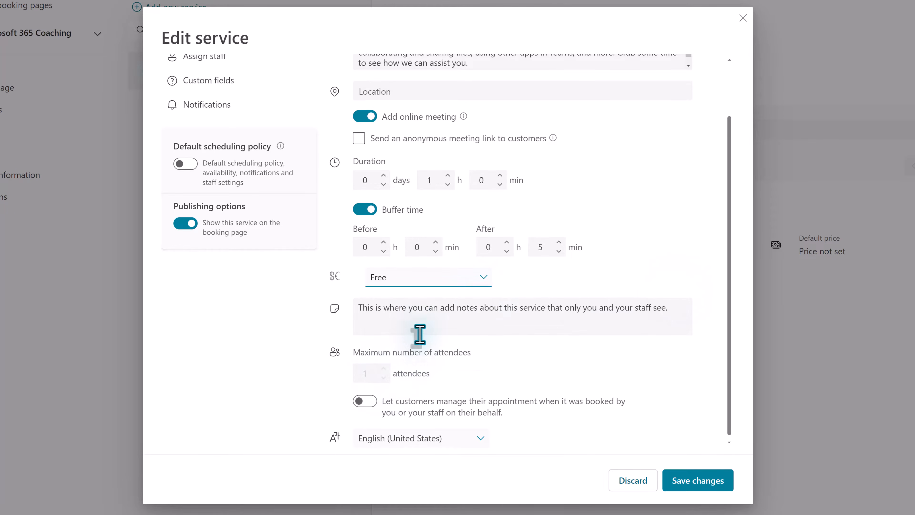
pyautogui.click(400, 326)
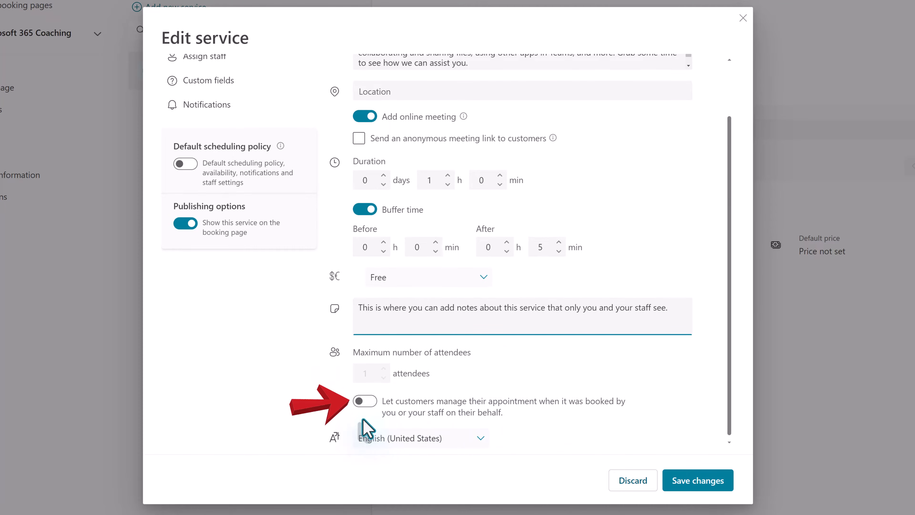
pyautogui.click(364, 403)
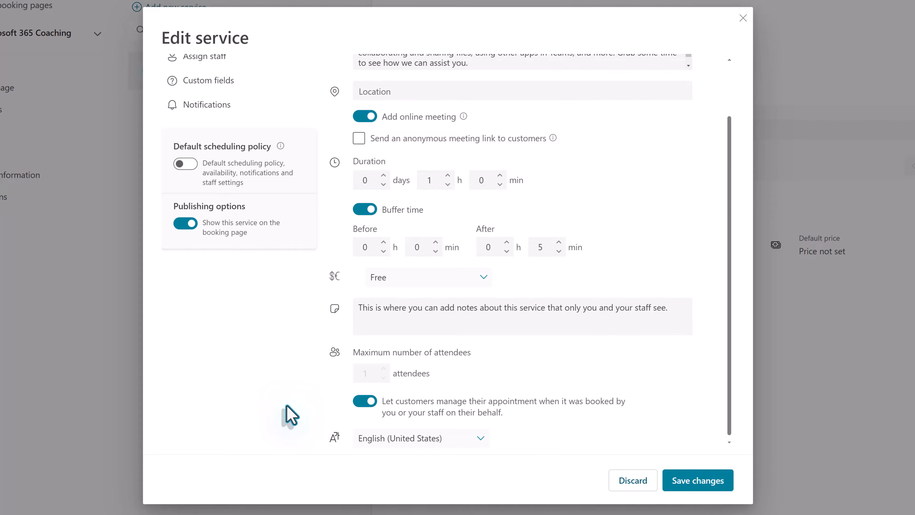
# - Set the service's scheduling policy to 1-hour time increments and a maximum lead time of 91 days
pyautogui.scroll(2, 363, 292)
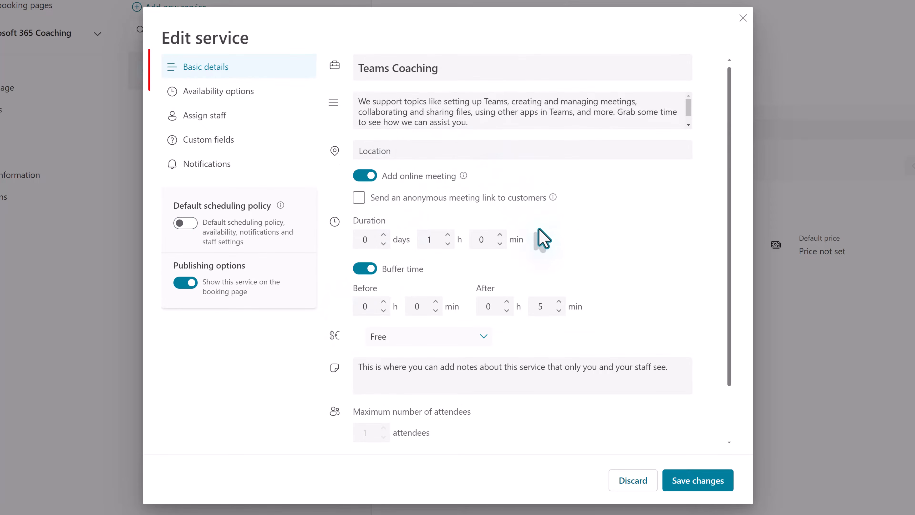
pyautogui.click(204, 93)
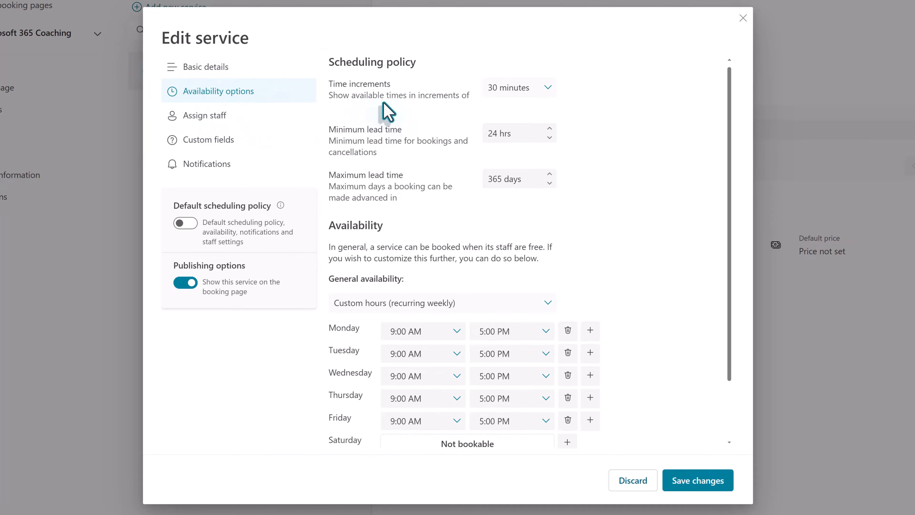
pyautogui.click(548, 89)
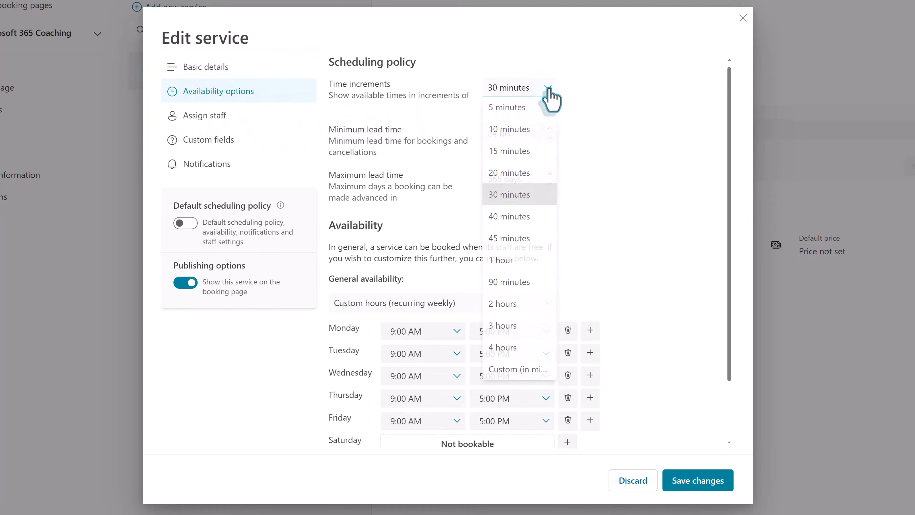
pyautogui.click(516, 267)
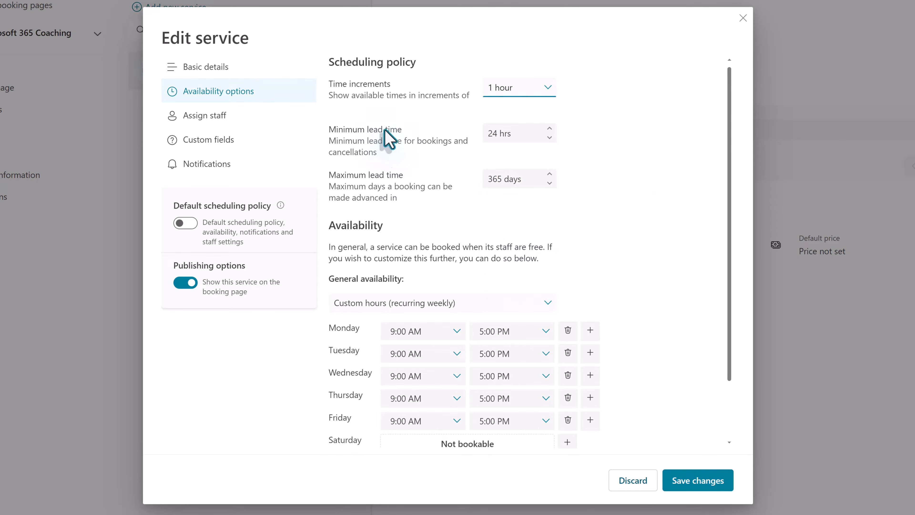
pyautogui.click(516, 137)
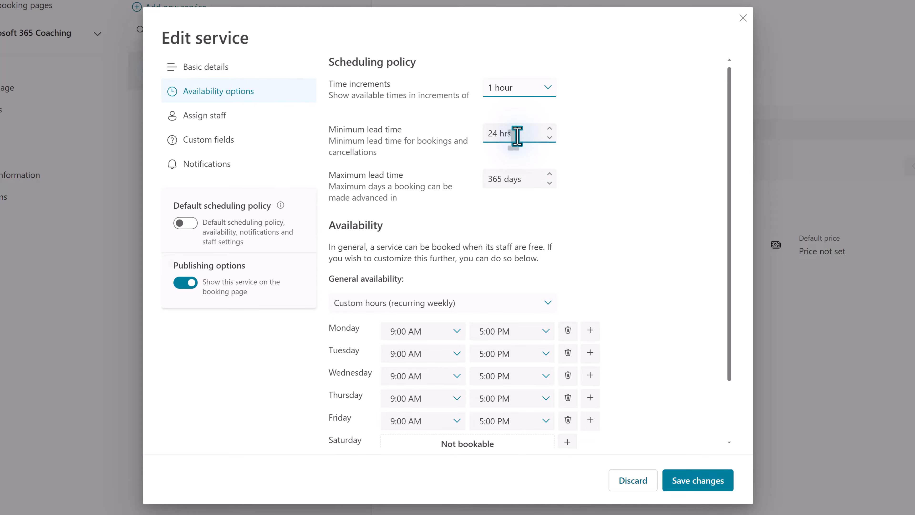
pyautogui.moveTo(523, 179); pyautogui.dragTo(464, 178)
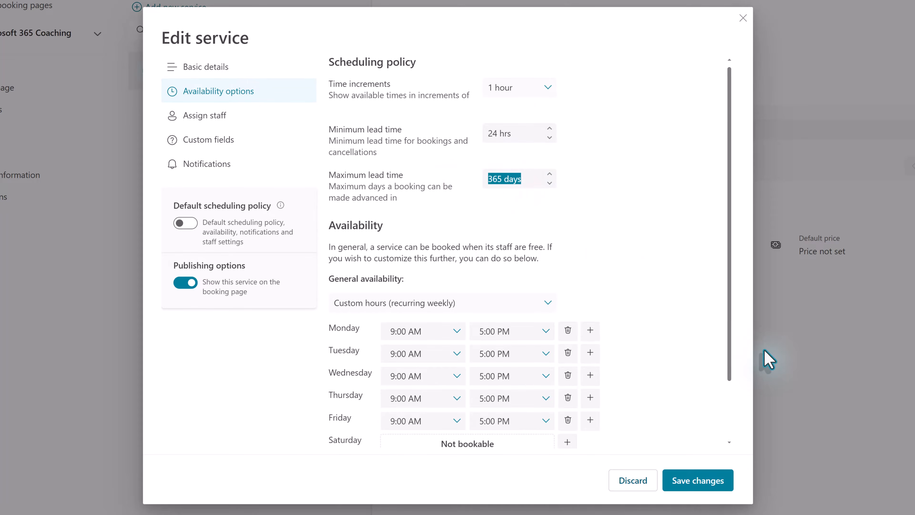
pyautogui.write('91')
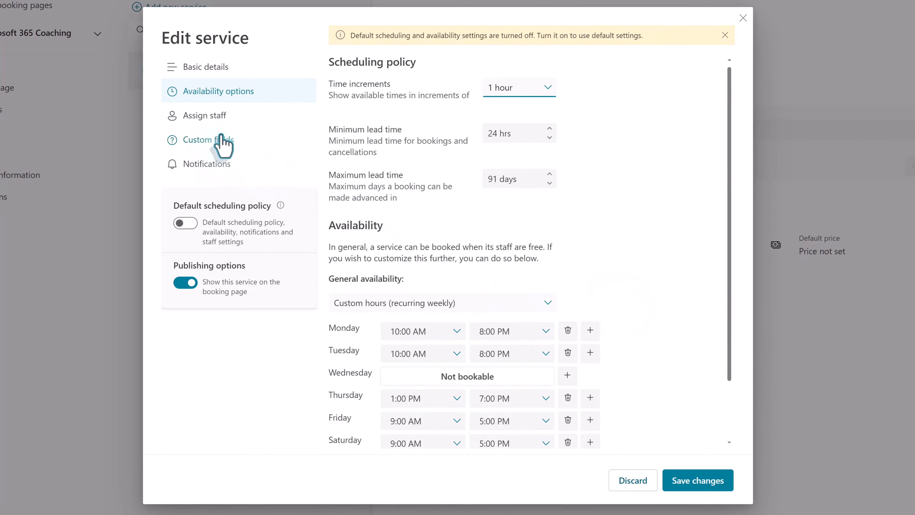
# - Assign the first two listed staff members to the service, using any of the selected staff for an appointment
pyautogui.click(212, 122)
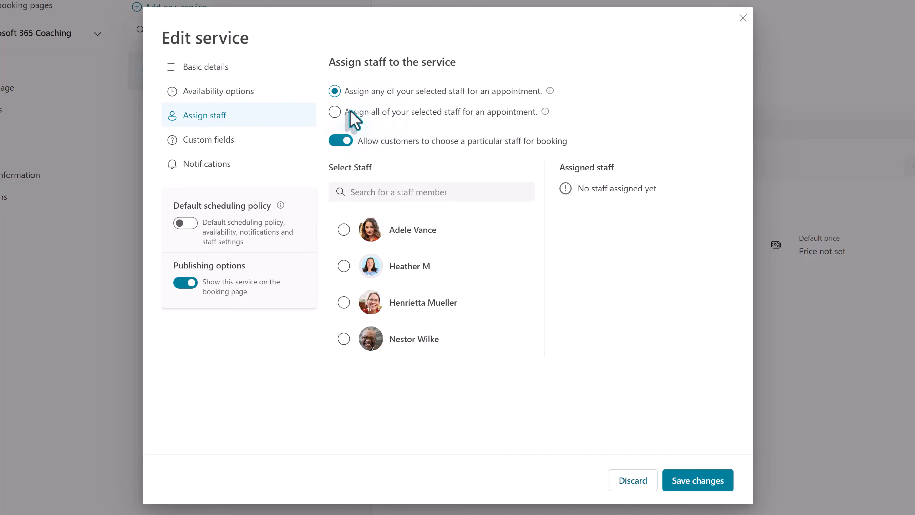
pyautogui.click(335, 112)
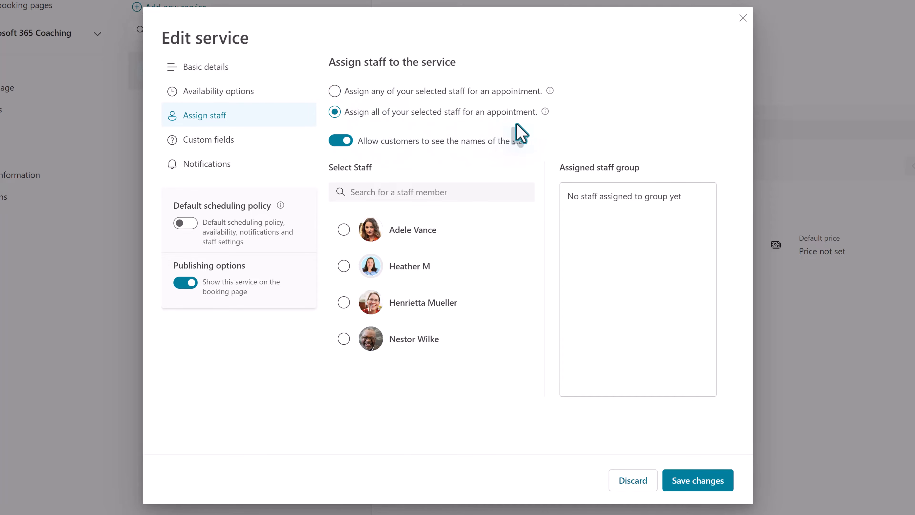
pyautogui.moveTo(545, 113)
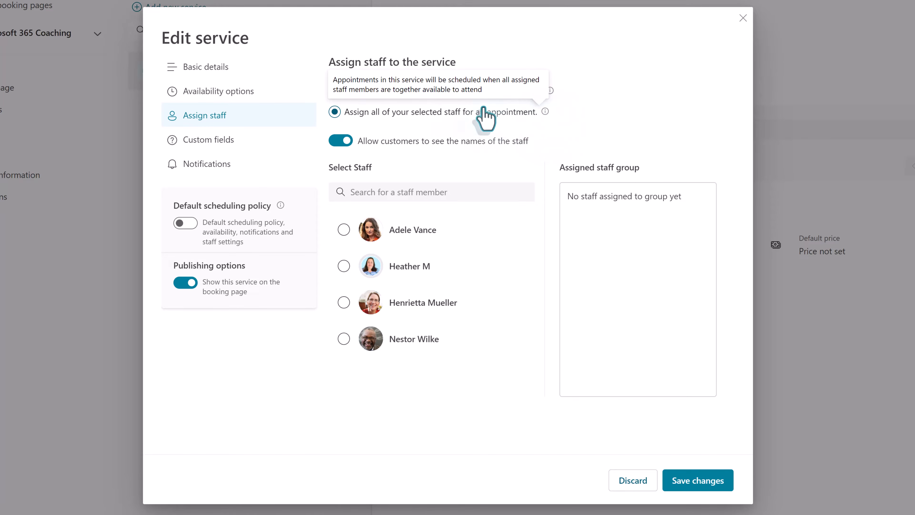
pyautogui.click(334, 91)
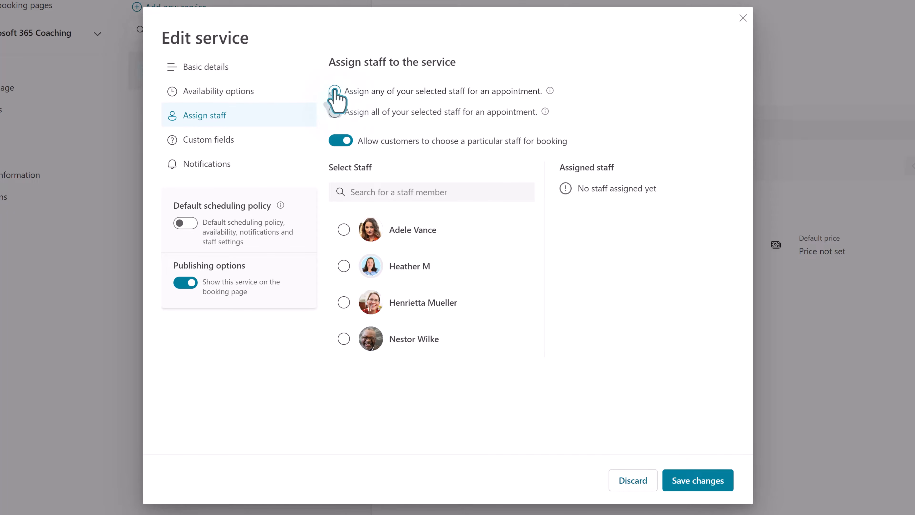
pyautogui.click(344, 231)
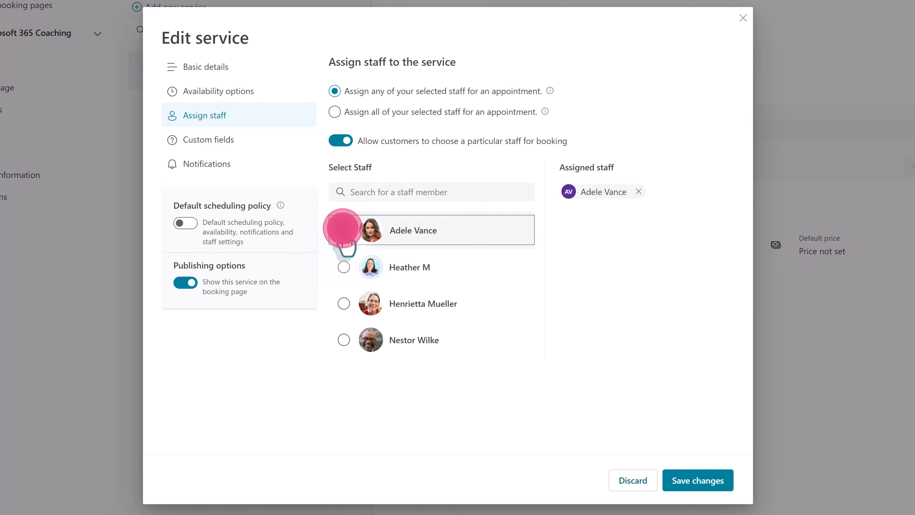
pyautogui.click(344, 269)
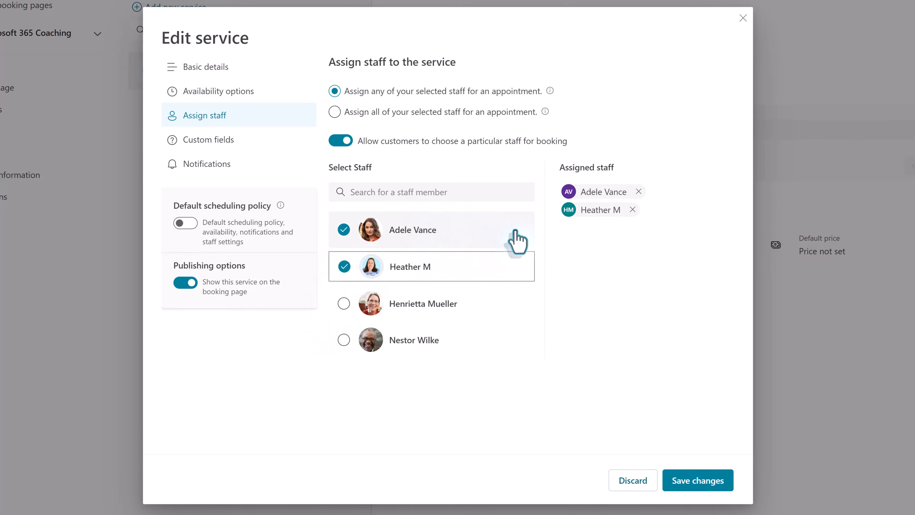
# - Add the custom text question "Tell me what you would like to discuss in this coaching session." to the service and make it required
pyautogui.click(225, 143)
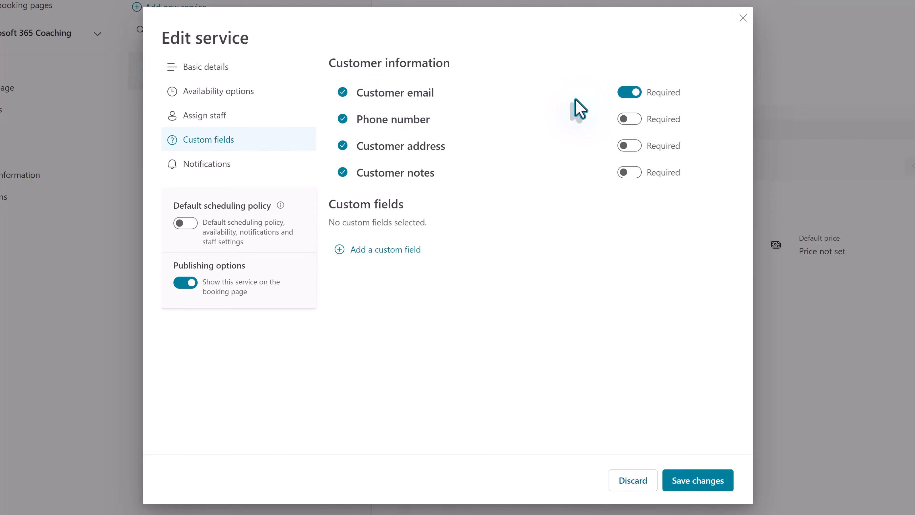
pyautogui.click(398, 251)
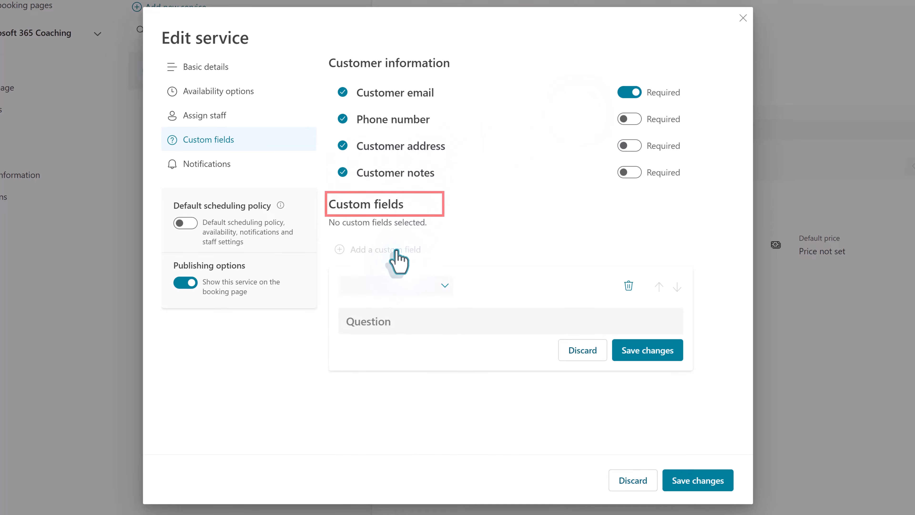
pyautogui.click(444, 287)
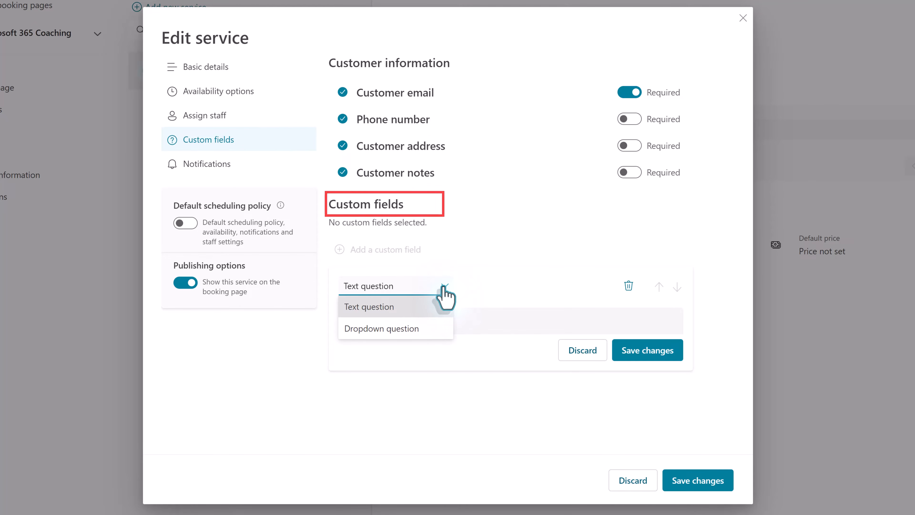
pyautogui.click(396, 309)
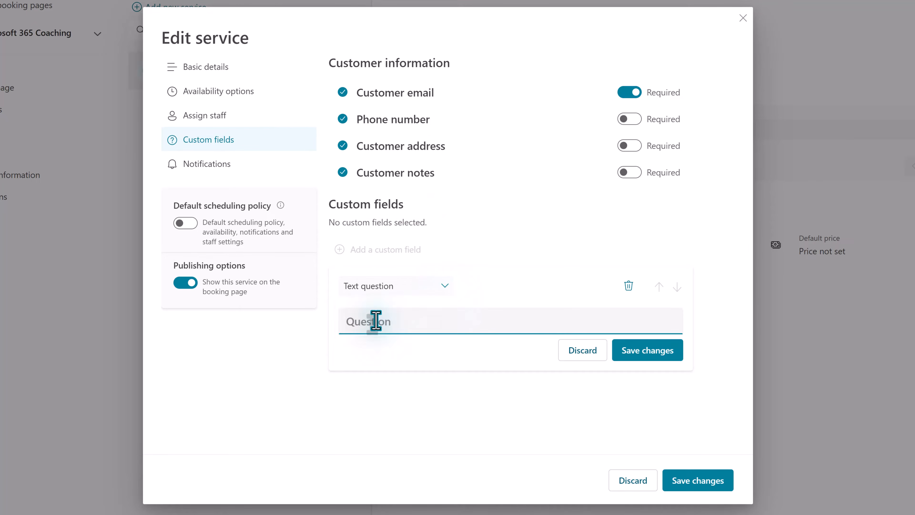
pyautogui.write('Tell me what you would lik')
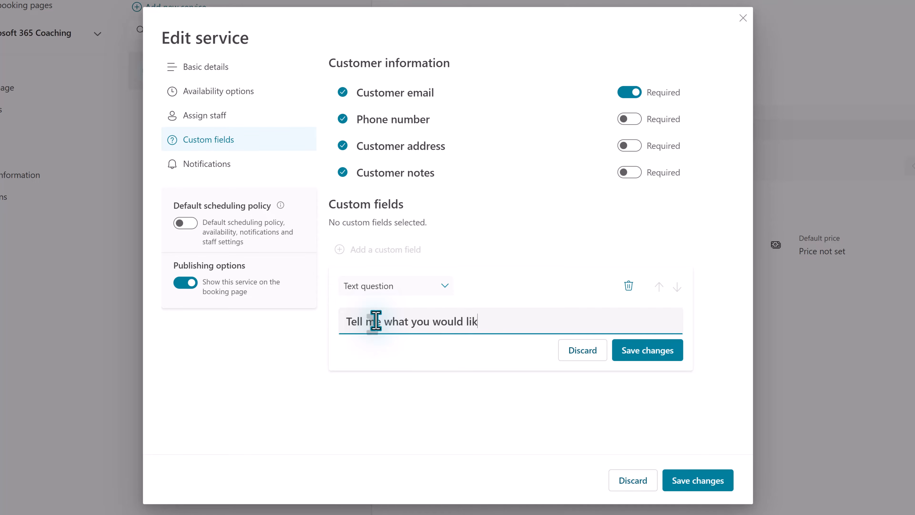
pyautogui.write('e to discuss in this coaching session.')
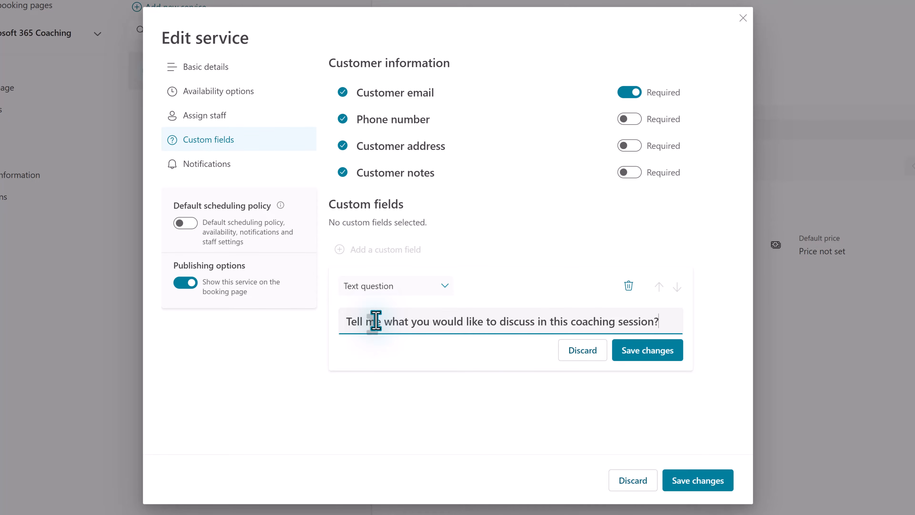
pyautogui.click(646, 359)
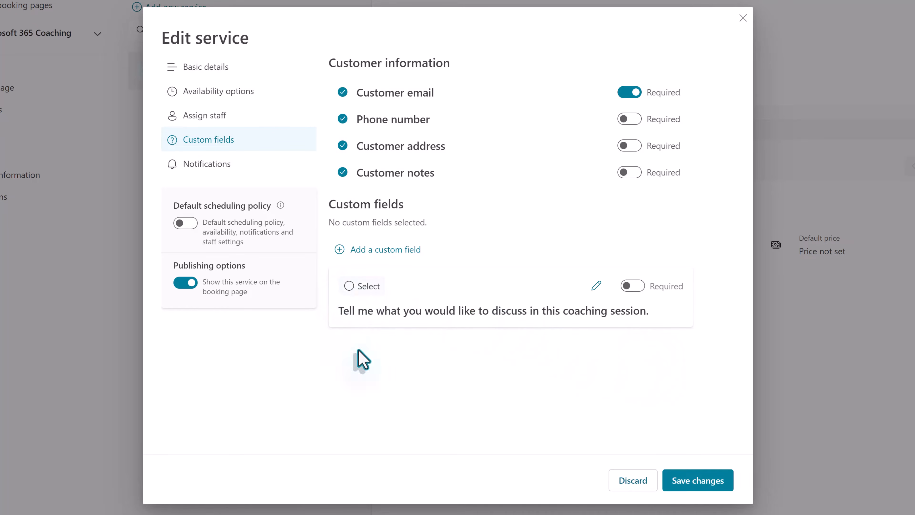
pyautogui.click(348, 286)
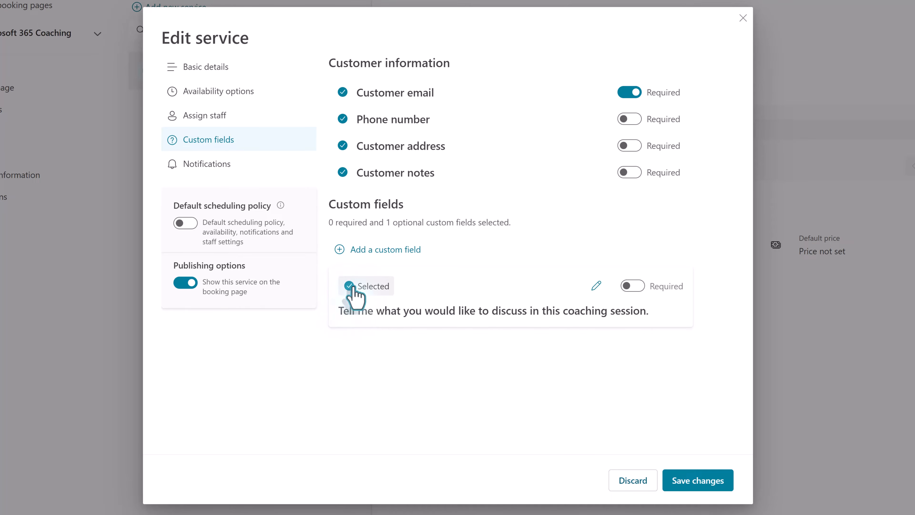
pyautogui.click(633, 290)
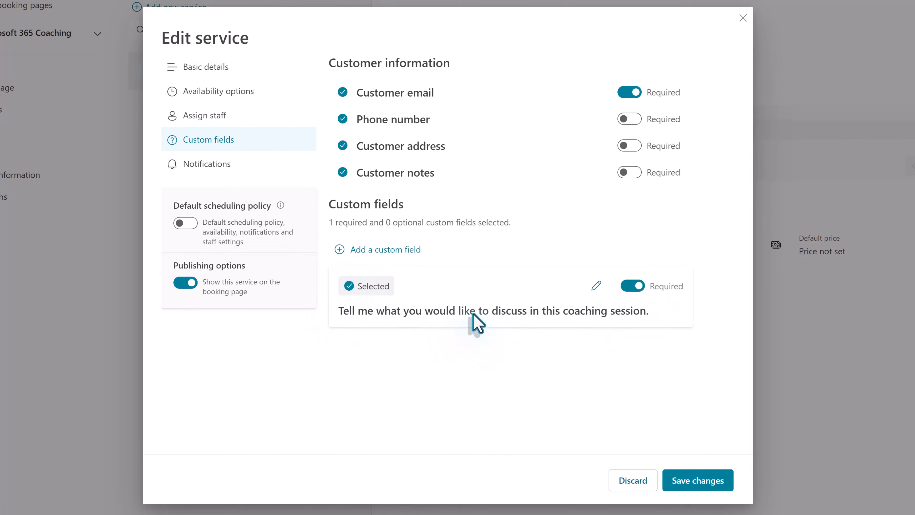
# - Add "Thank you for booking a coaching call with us. Please be on time for the meeting." to the email confirmation's additional information
pyautogui.click(211, 177)
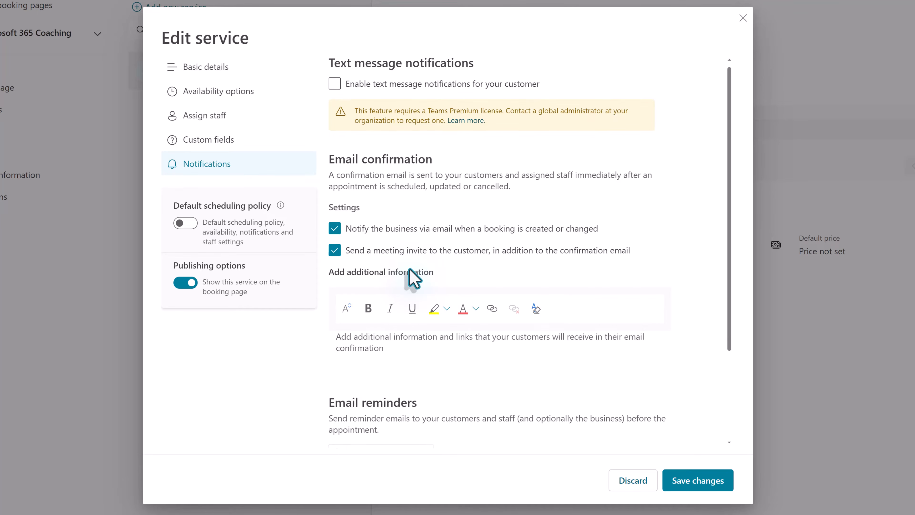
pyautogui.click(361, 351)
pyautogui.scroll(-2, 454, 317)
pyautogui.write('Thank you for b')
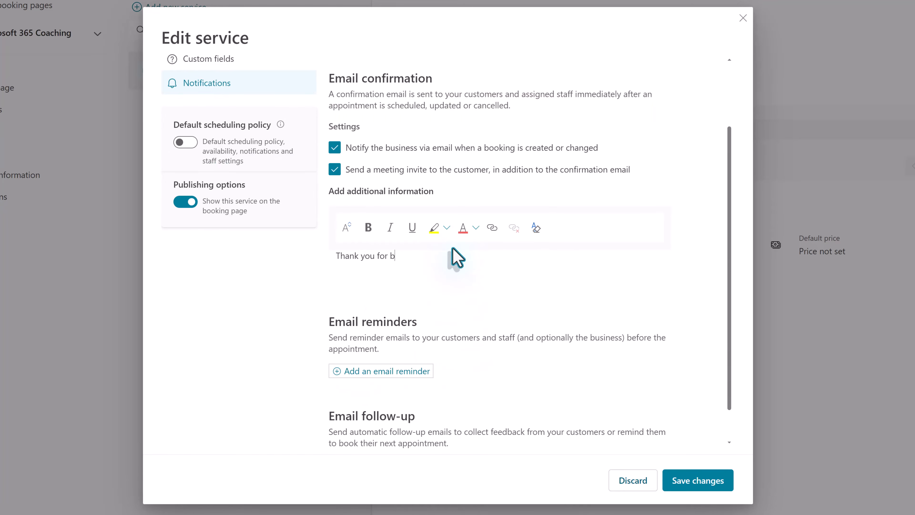
pyautogui.write('ooking a coaching call with us. ')
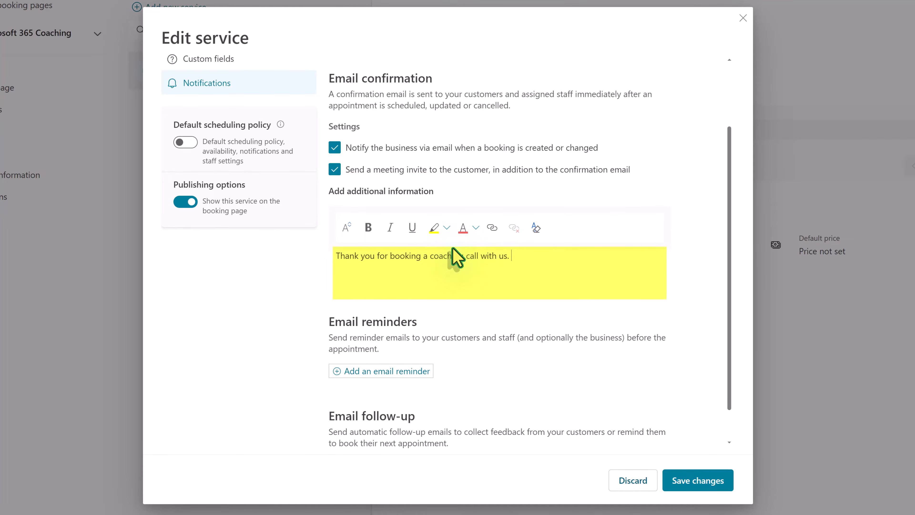
pyautogui.write('Please be on time for the meeting')
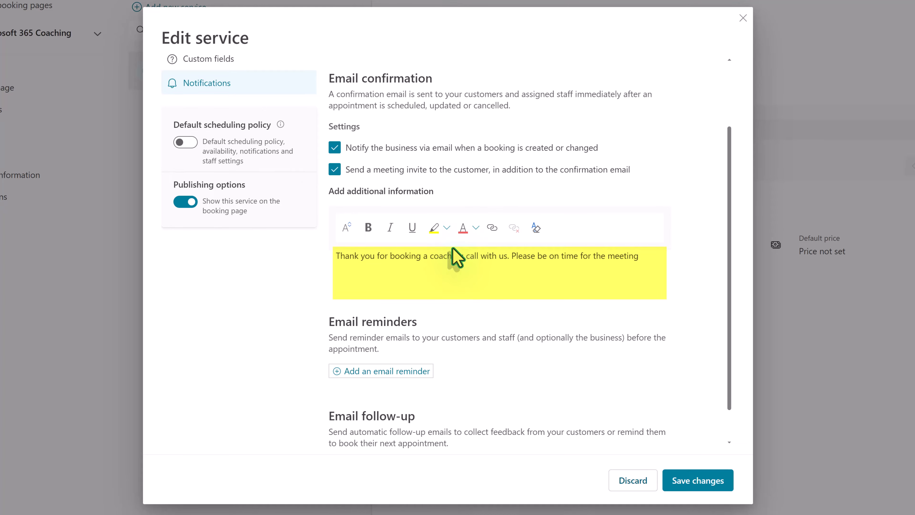
# - Finish the confirmation text with "If you are more than 10 minutes late the call will be canceled but you will still be billed."
pyautogui.write('. If you are more than 10 minutes late the call will be canceled but you will still be ')
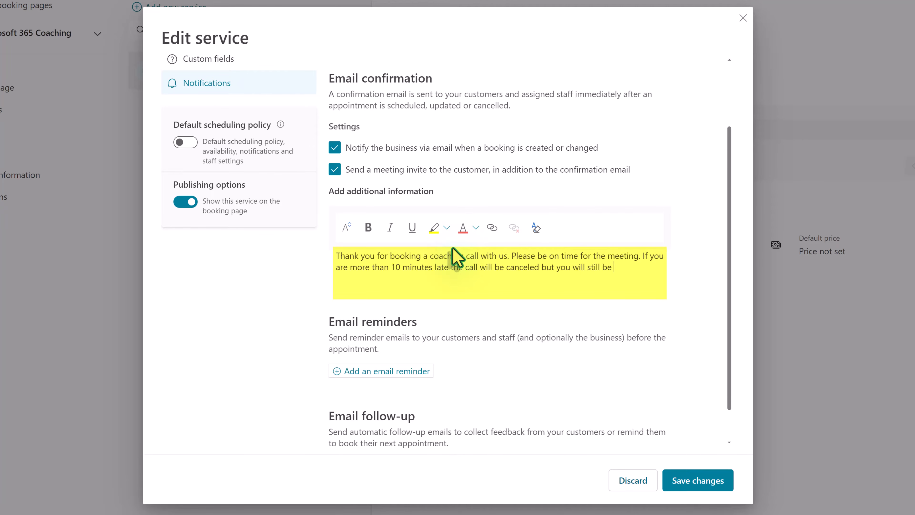
pyautogui.write('billed.')
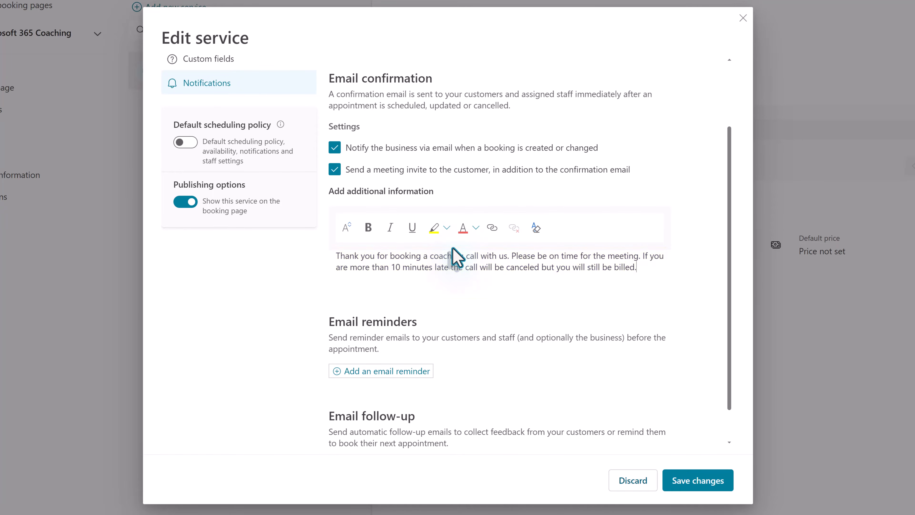
# - Add a customer email reminder for 1 day before the appointment and an email follow-up, and save the service changes
pyautogui.scroll(-1, 474, 307)
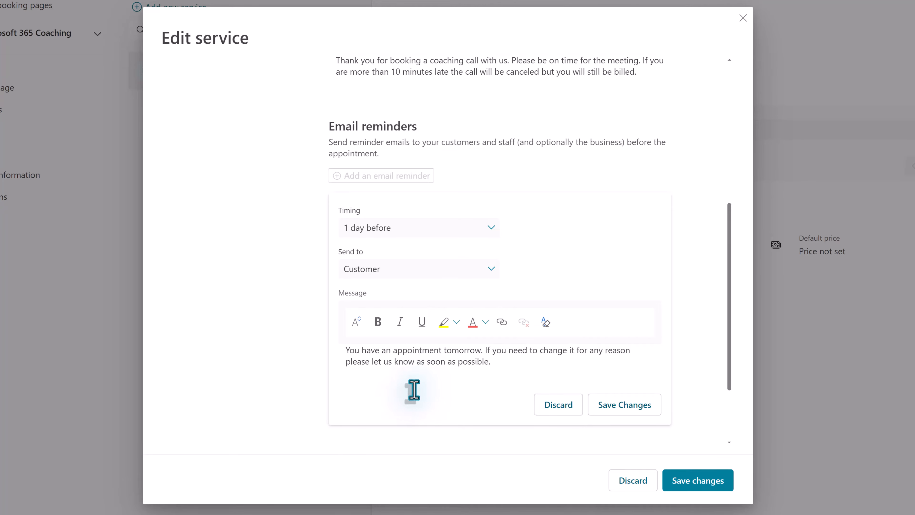
pyautogui.scroll(-2, 378, 427)
pyautogui.click(376, 427)
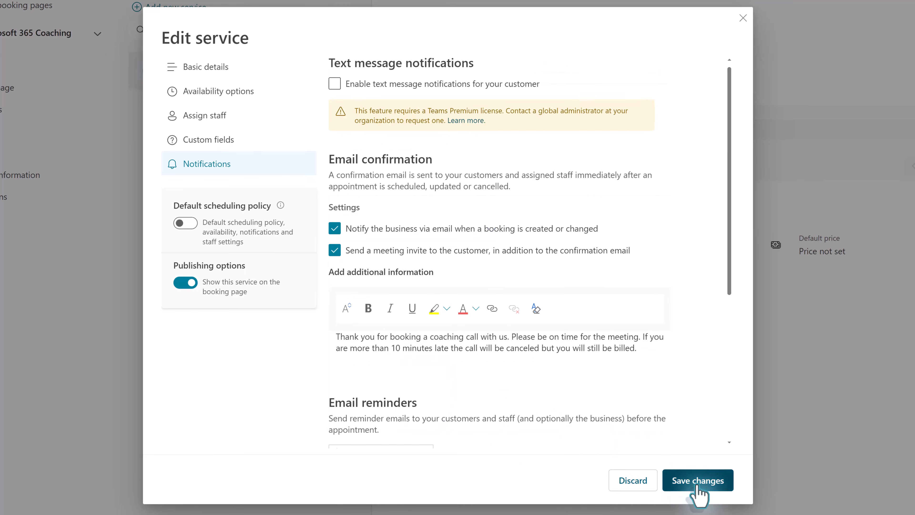
pyautogui.click(697, 483)
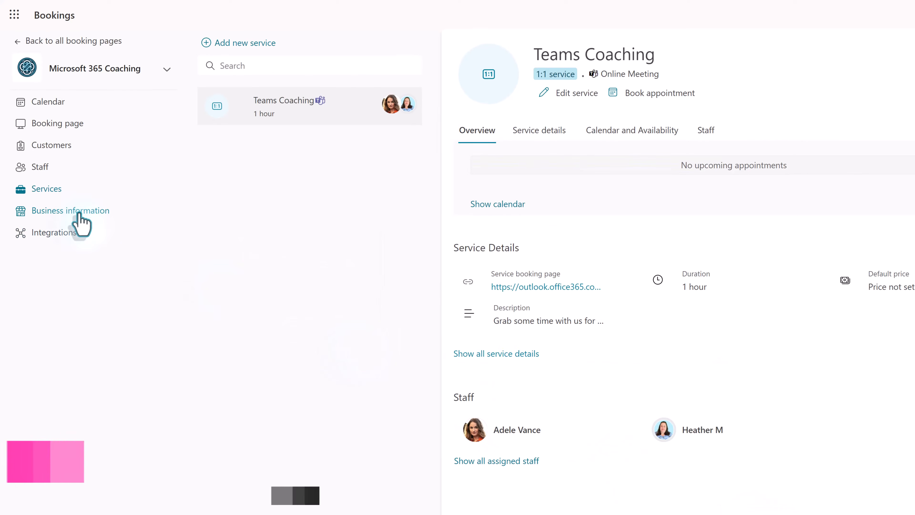
# - Enter the business name in the business information's basic details and check the available business types
pyautogui.click(80, 212)
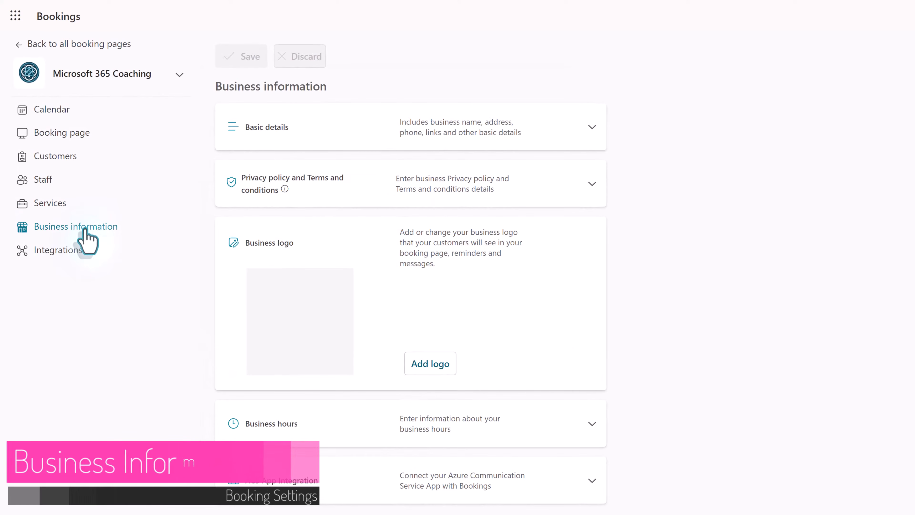
pyautogui.click(590, 129)
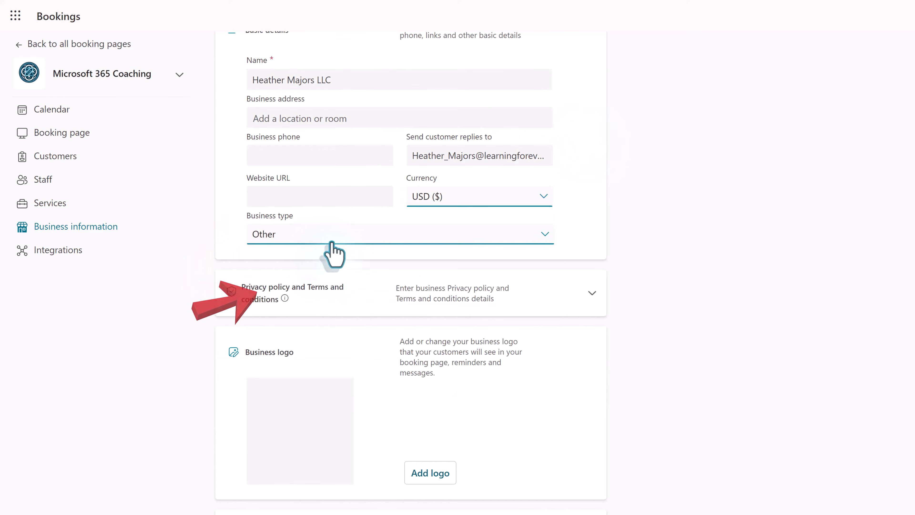
pyautogui.click(331, 236)
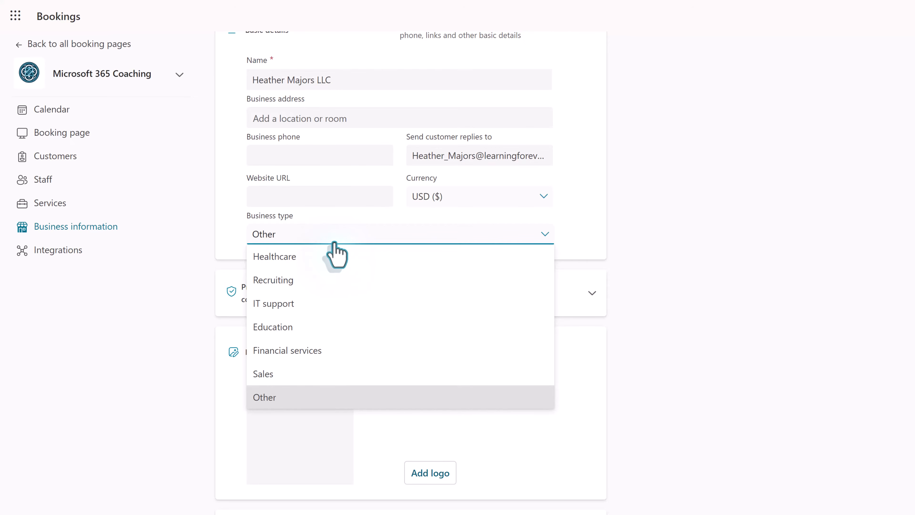
pyautogui.scroll(3, 469, 202)
pyautogui.click(591, 127)
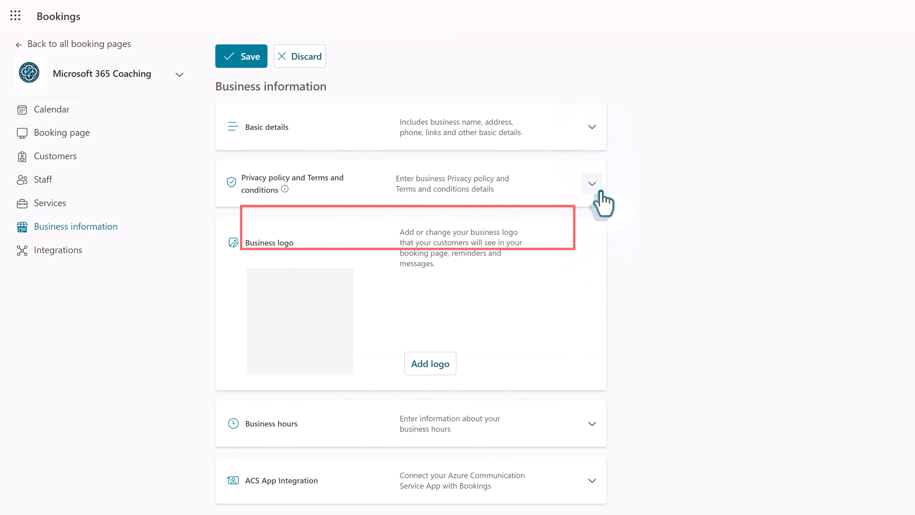
# - Review the privacy policy, terms and conditions and business hours settings, and save the business information
pyautogui.click(593, 184)
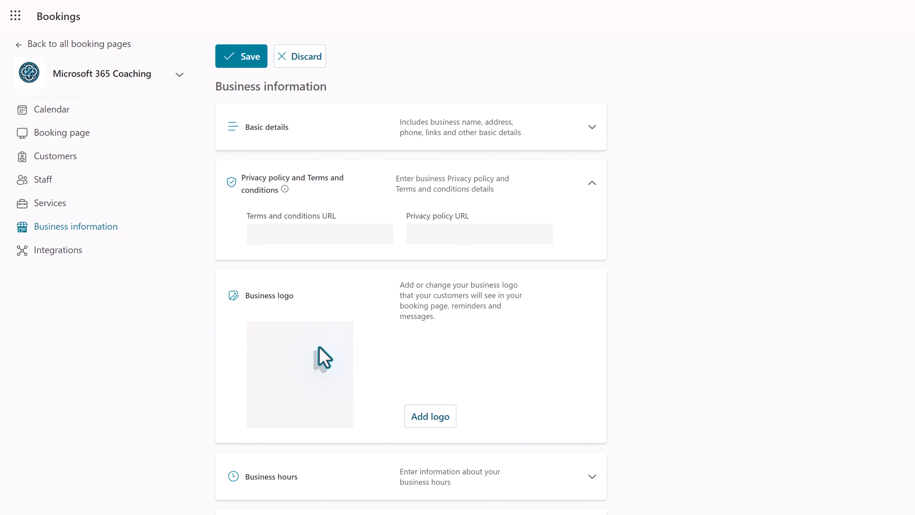
pyautogui.click(592, 477)
pyautogui.scroll(-3, 635, 455)
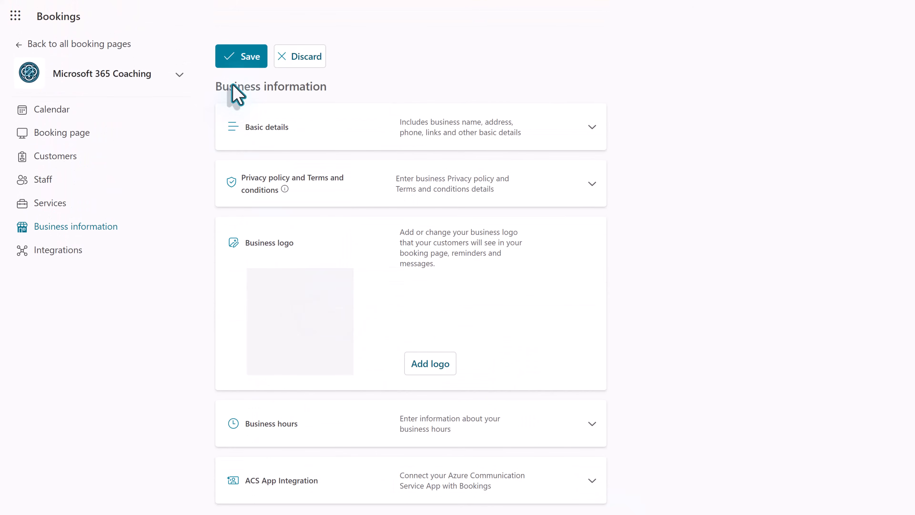
pyautogui.click(243, 60)
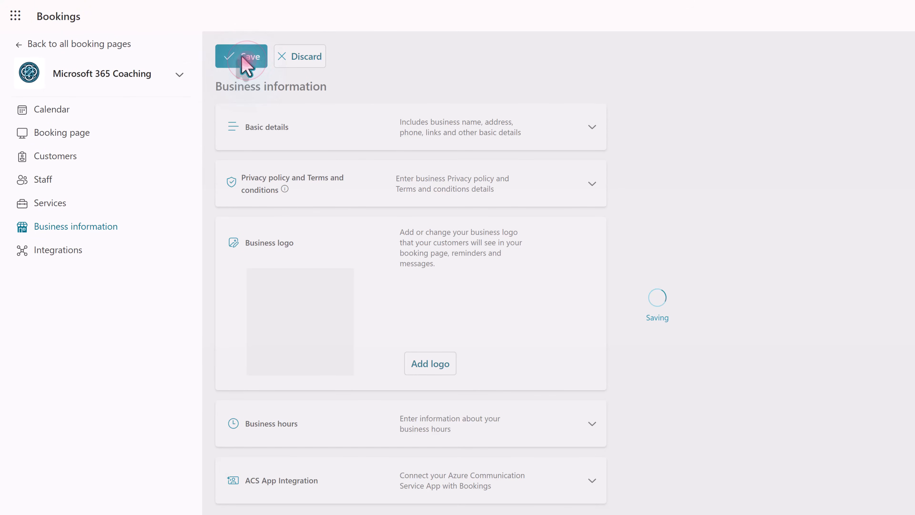
# - Open the shared booking page's calendar
pyautogui.click(92, 110)
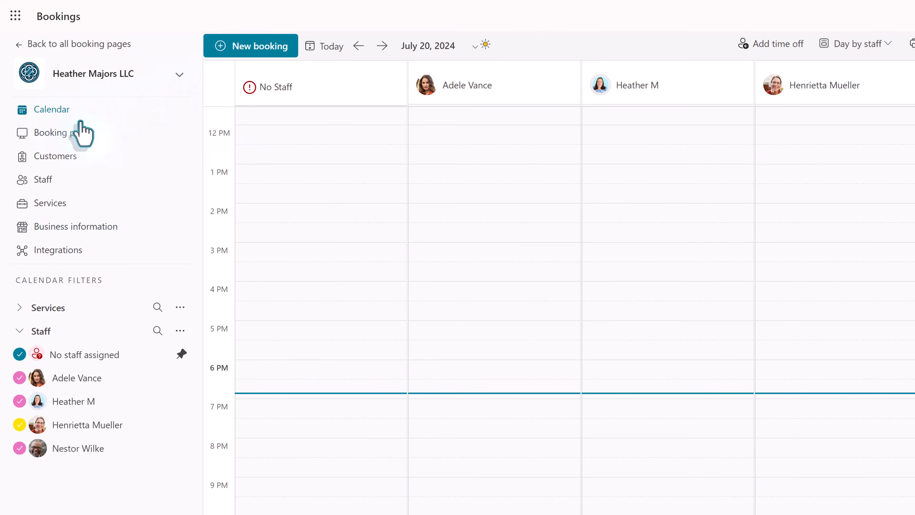